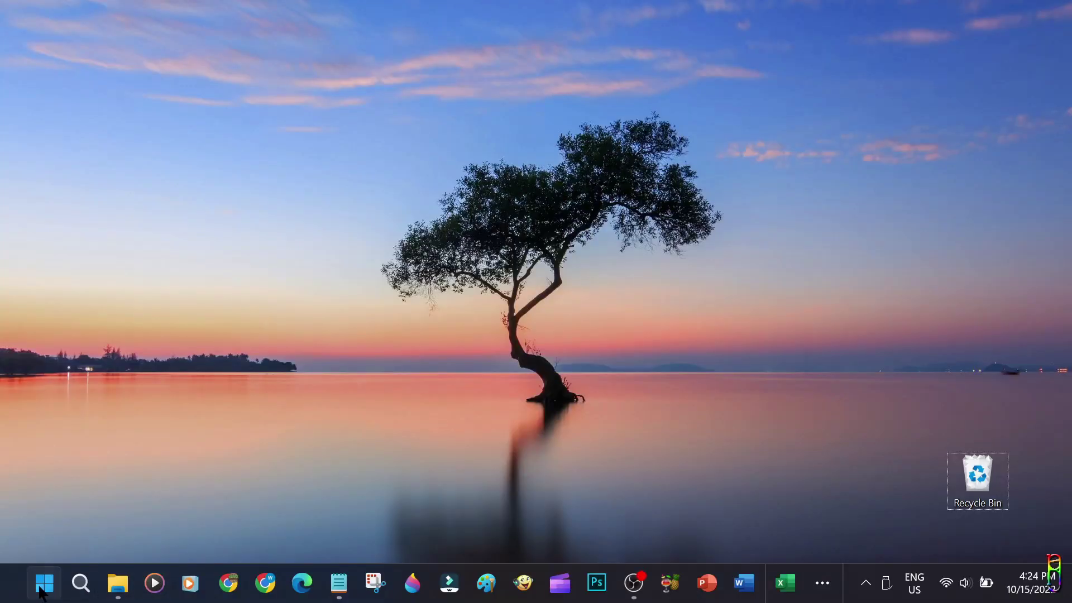
# Search 'about' to open Settings > About, scroll to Windows specifications and highlight OS build 22621.674.
pyautogui.click(41, 591)
pyautogui.write('about')
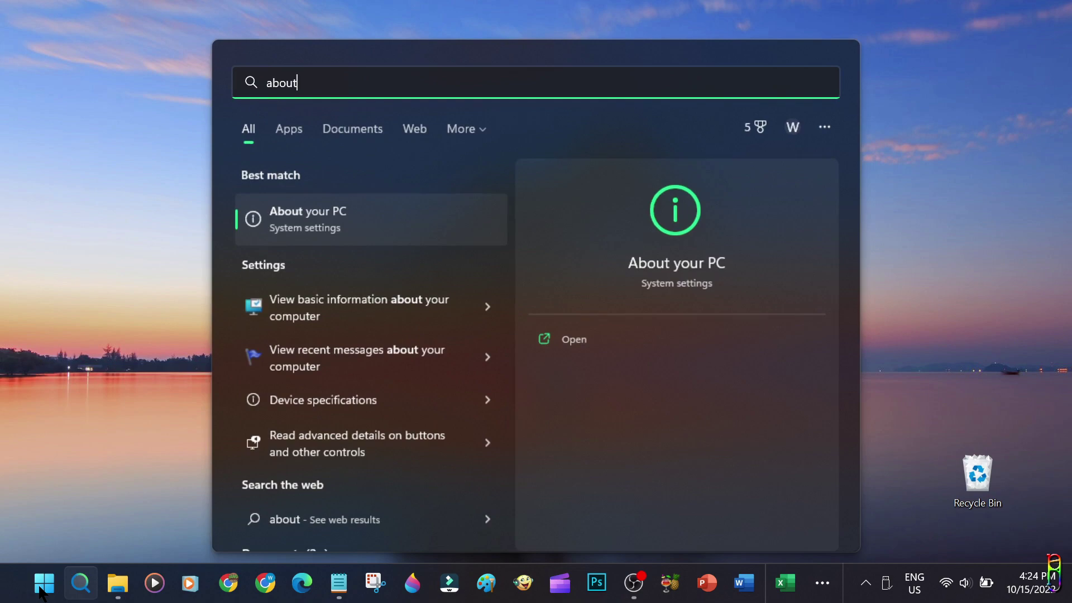
pyautogui.press('Return')
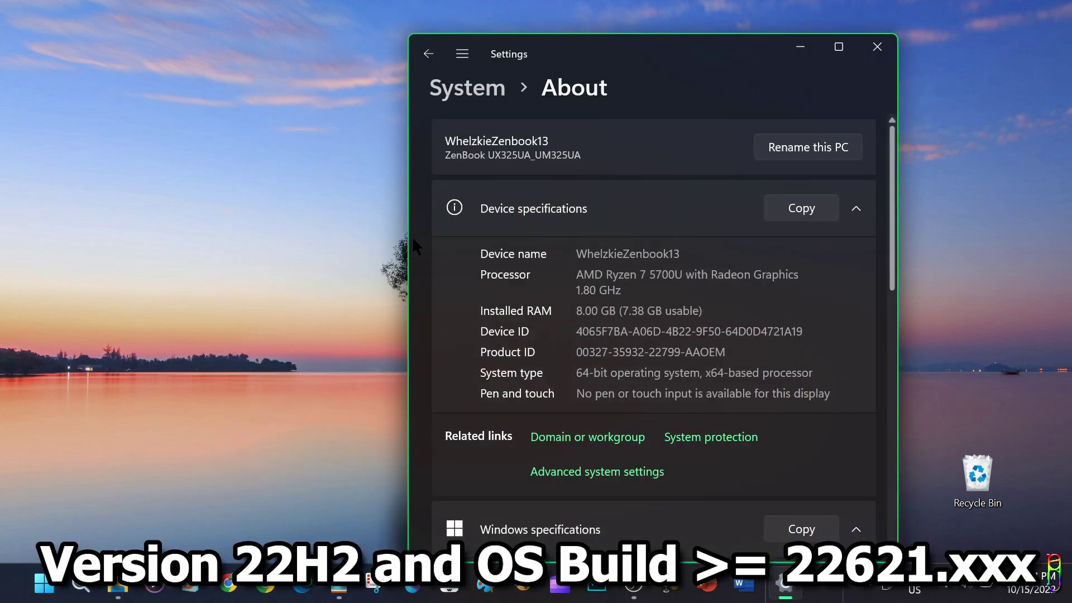
pyautogui.moveTo(566, 41); pyautogui.dragTo(143, 9)
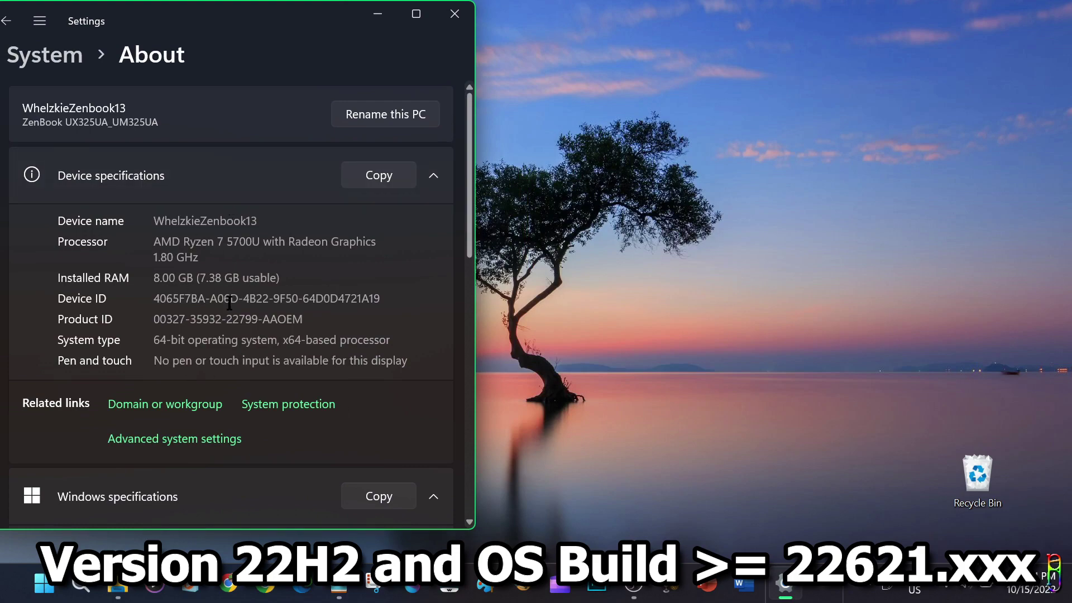
pyautogui.scroll(-8, 201, 275)
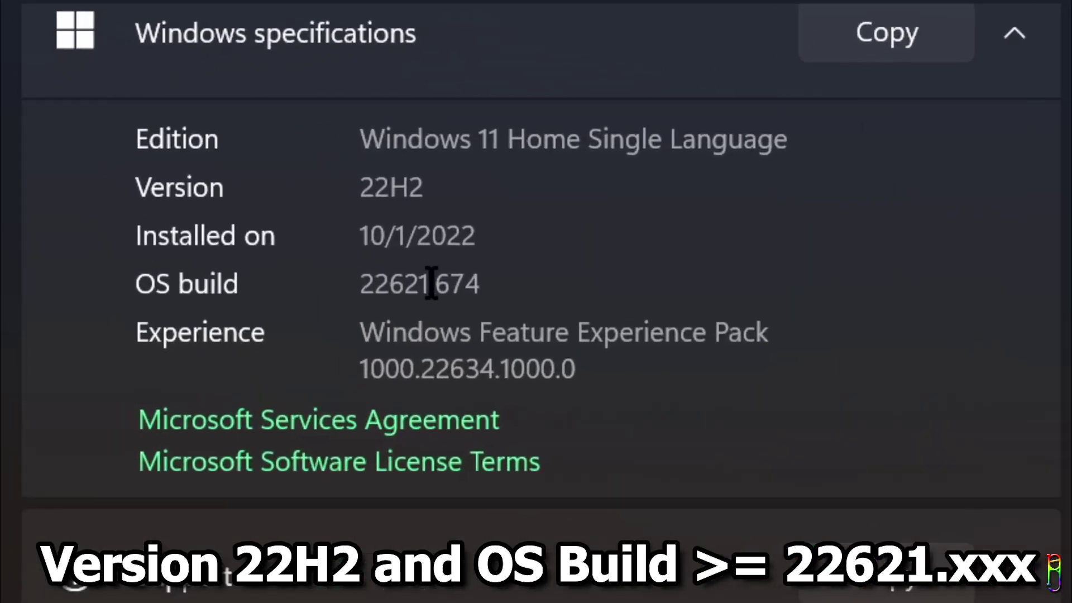
pyautogui.moveTo(220, 212); pyautogui.dragTo(154, 212)
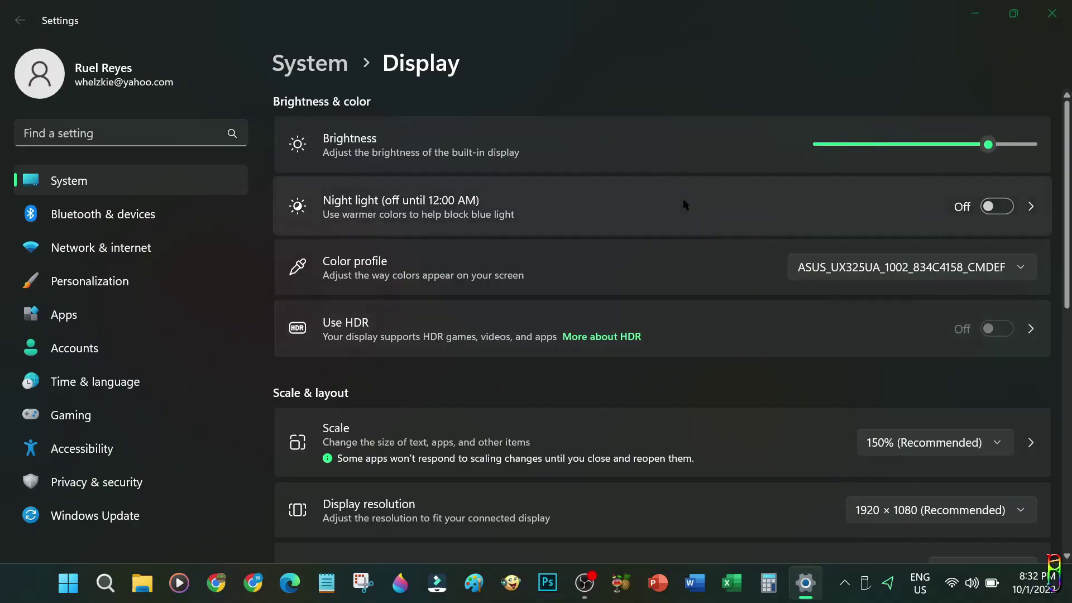
# Launch Speedtest from the pinned Start tiles, then Quick Assist from Recommended.
pyautogui.press('super')
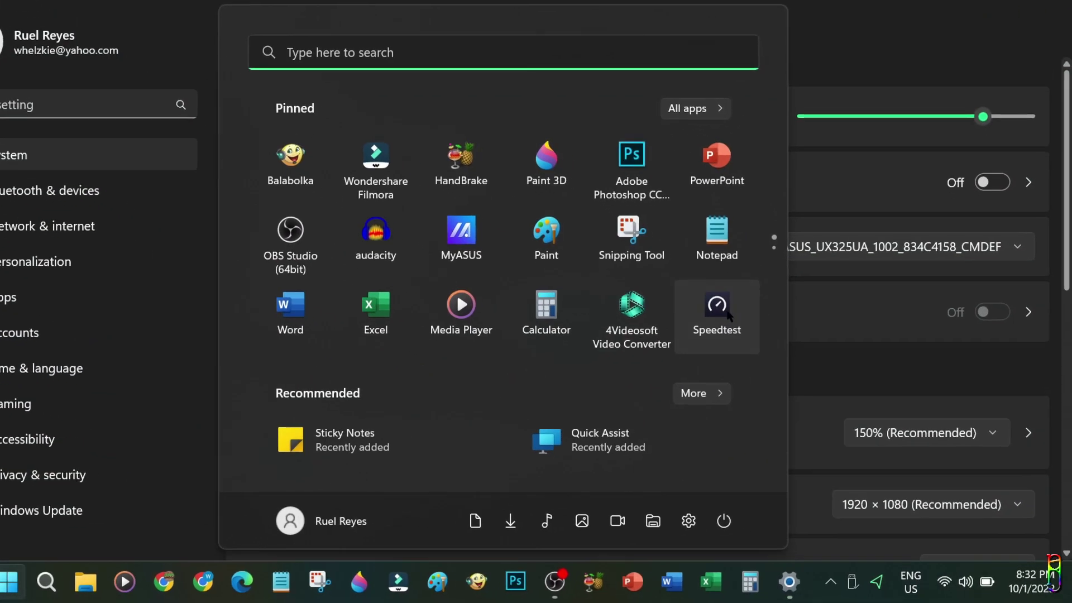
pyautogui.click(737, 326)
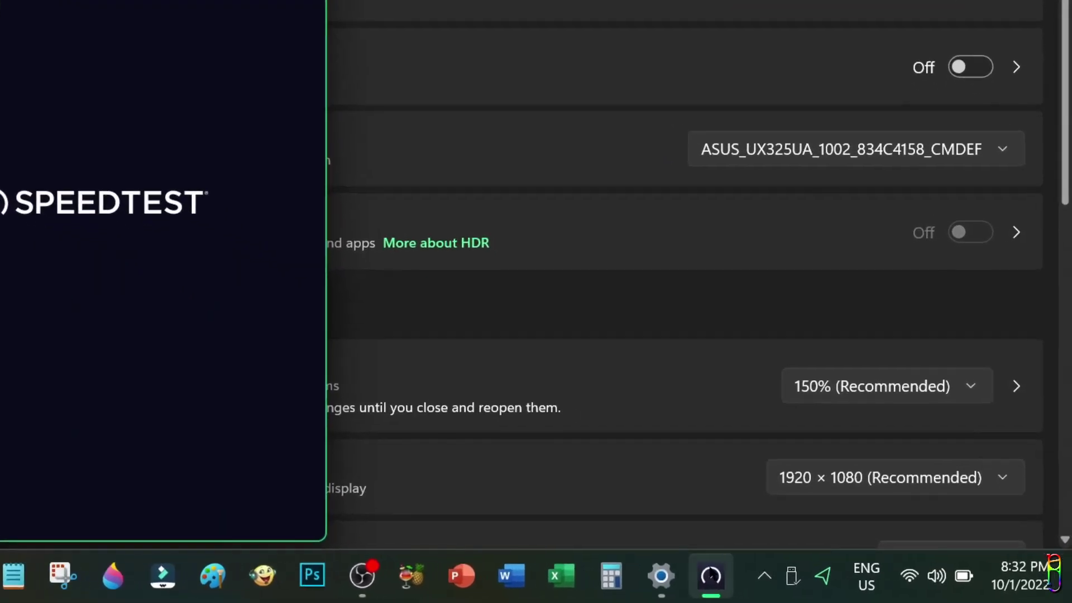
pyautogui.press('super')
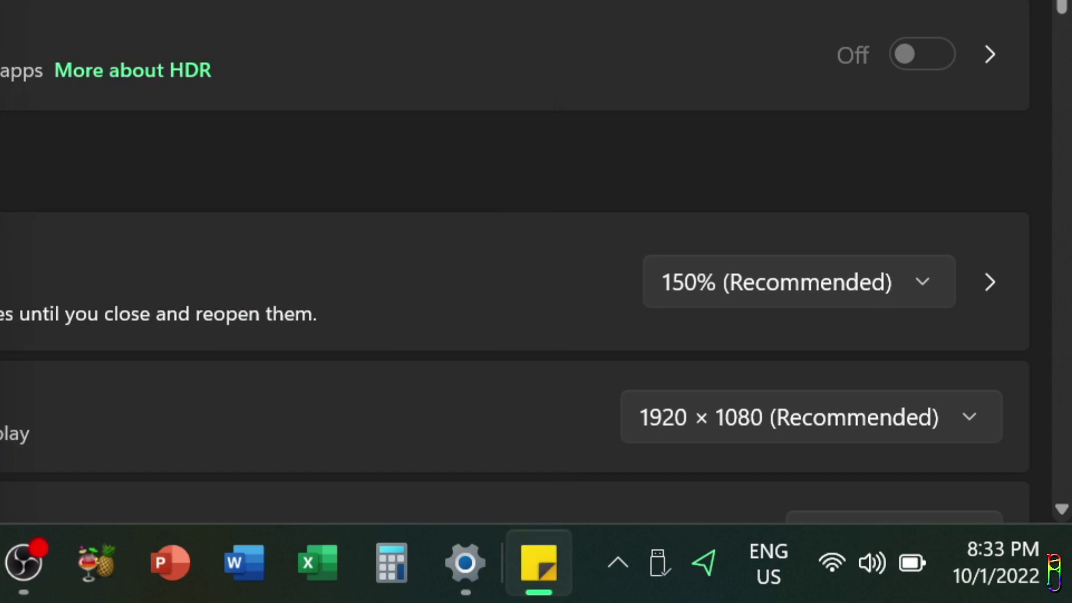
pyautogui.press('super')
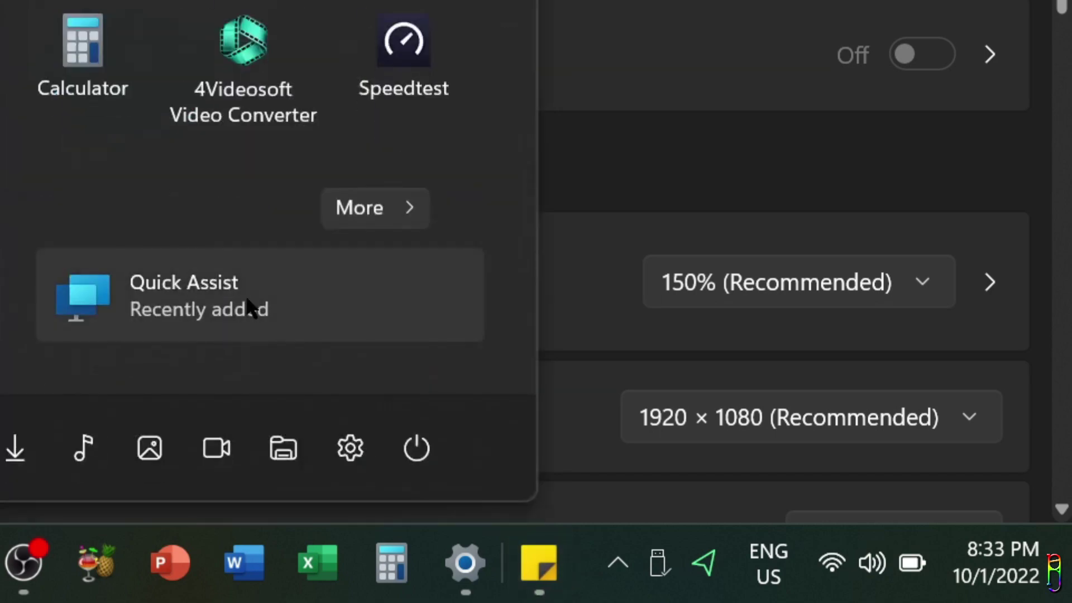
pyautogui.click(248, 301)
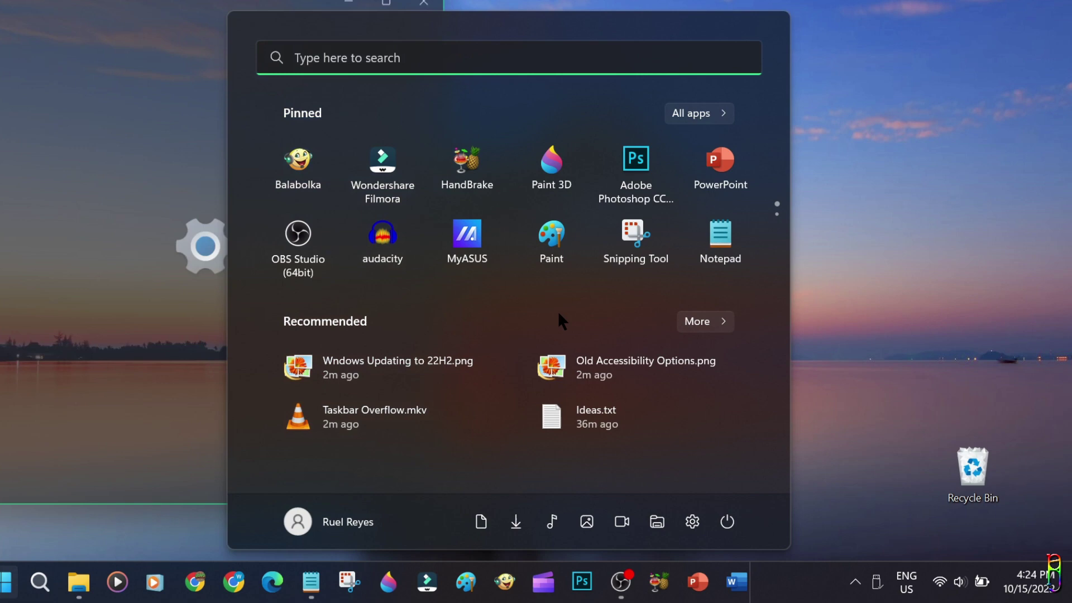
# Open and minimize Settings, view the taskbar overflow with Excel and Calculator, then close Settings.
pyautogui.press('super+i')
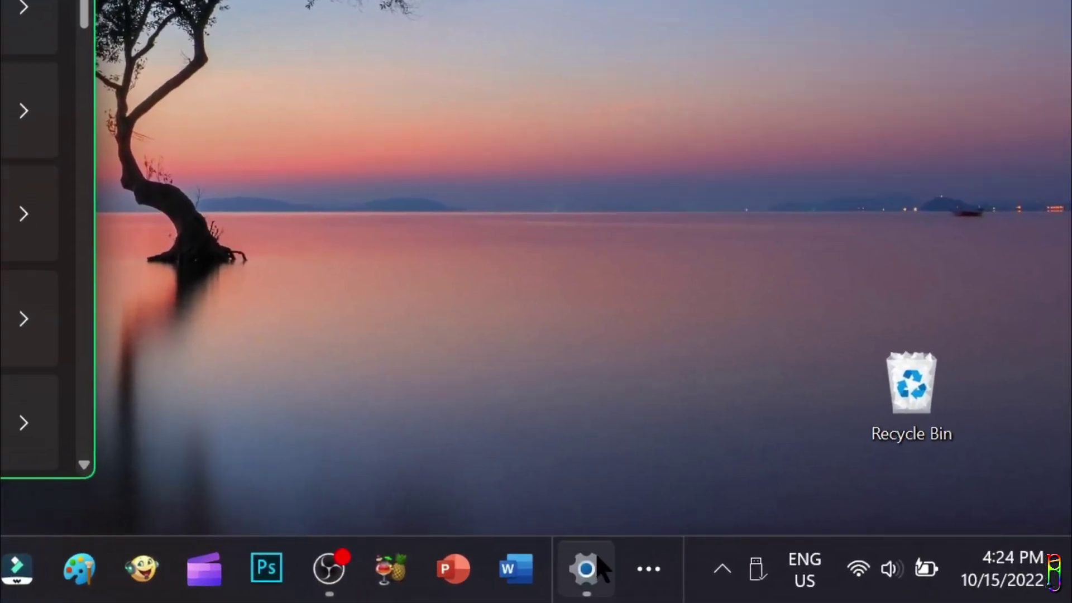
pyautogui.click(650, 573)
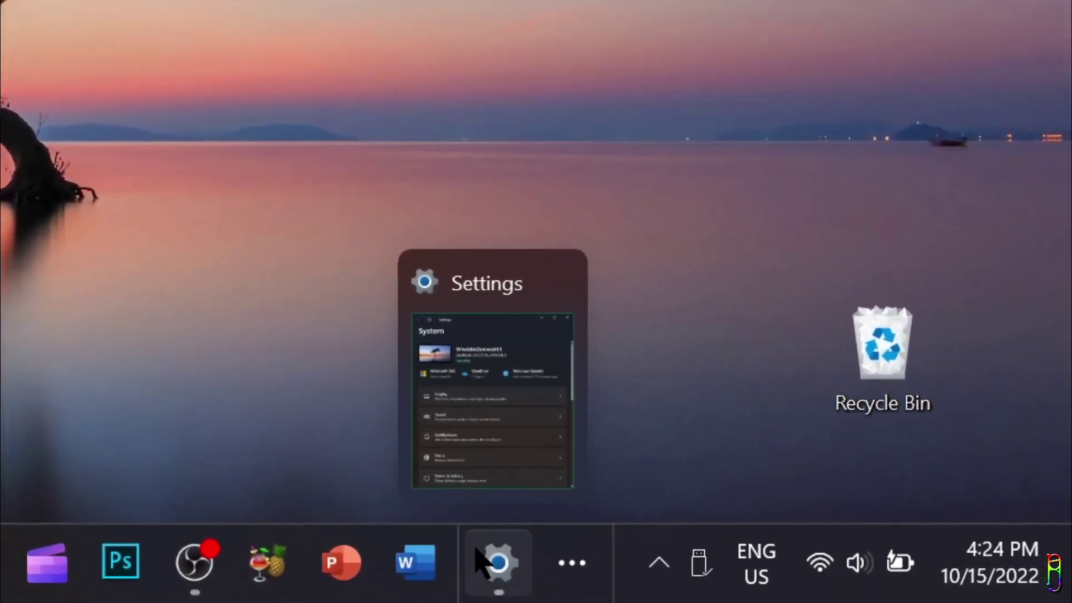
pyautogui.click(575, 572)
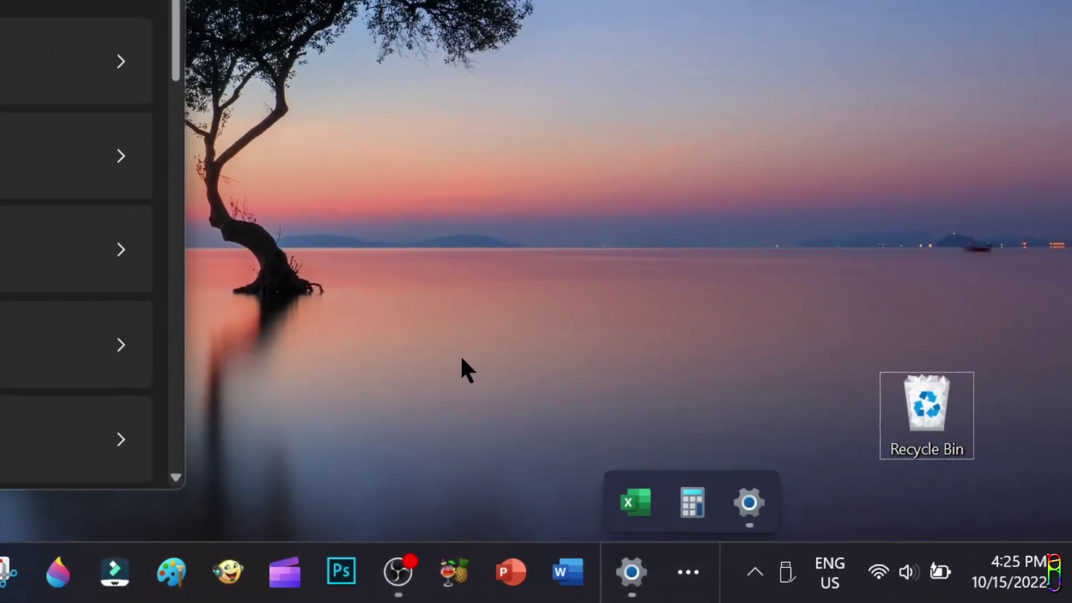
pyautogui.click(286, 307)
pyautogui.hotkey('alt', 'F4')
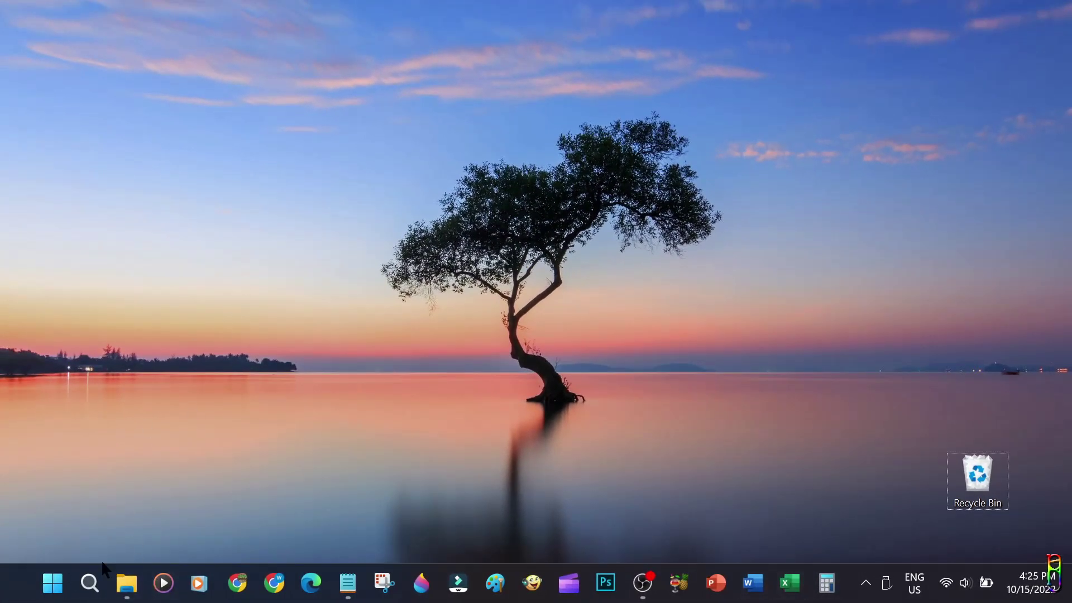
# Open a maximized File Explorer with tabs for D:\, the Balabolka folder and Music.
pyautogui.press('super+e')
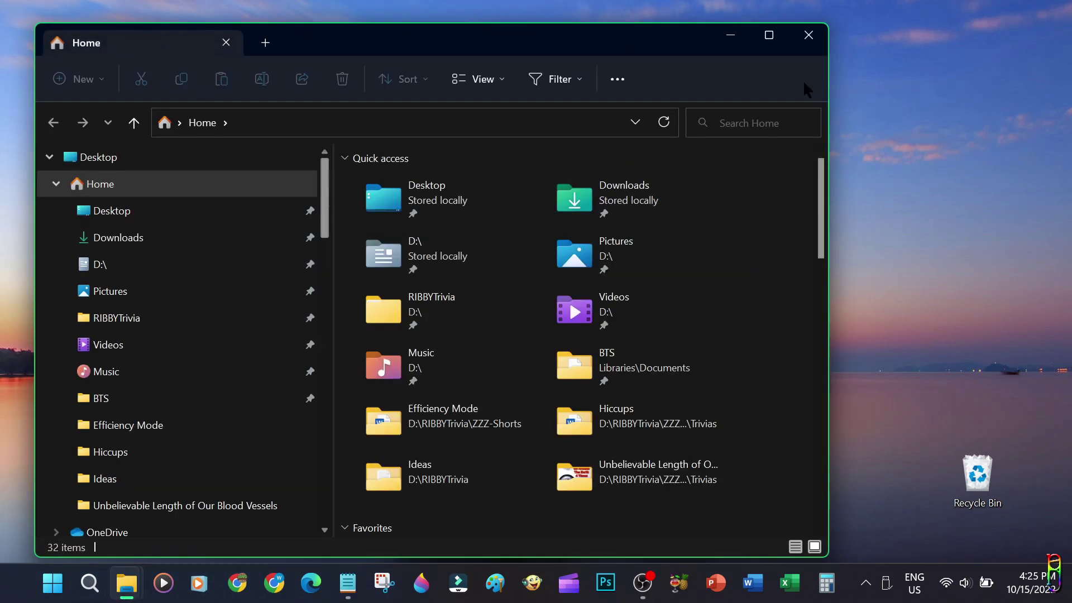
pyautogui.click(770, 34)
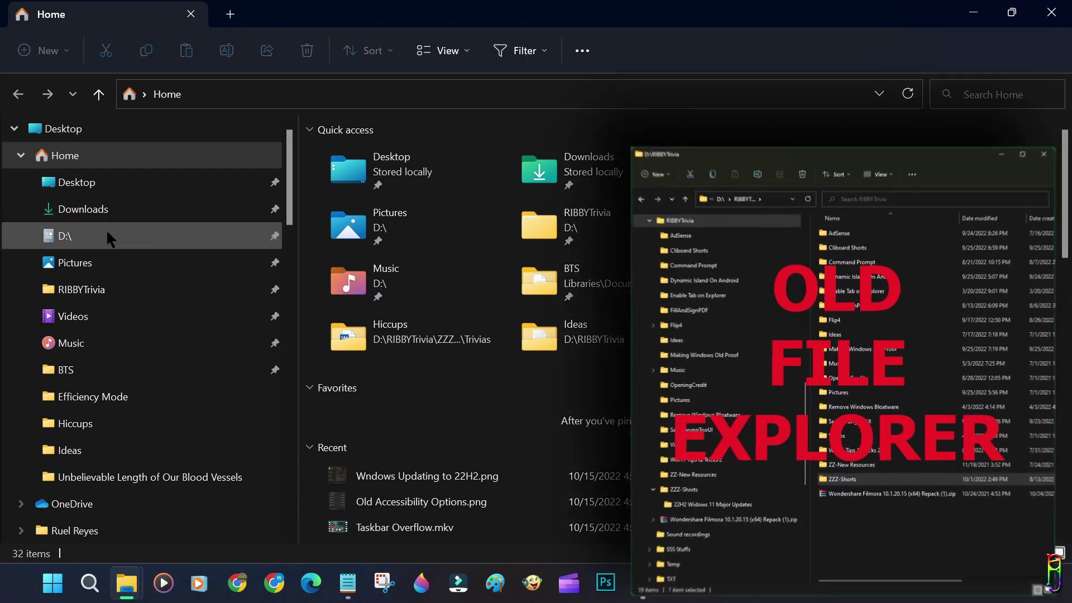
pyautogui.click(106, 230)
pyautogui.click(230, 14)
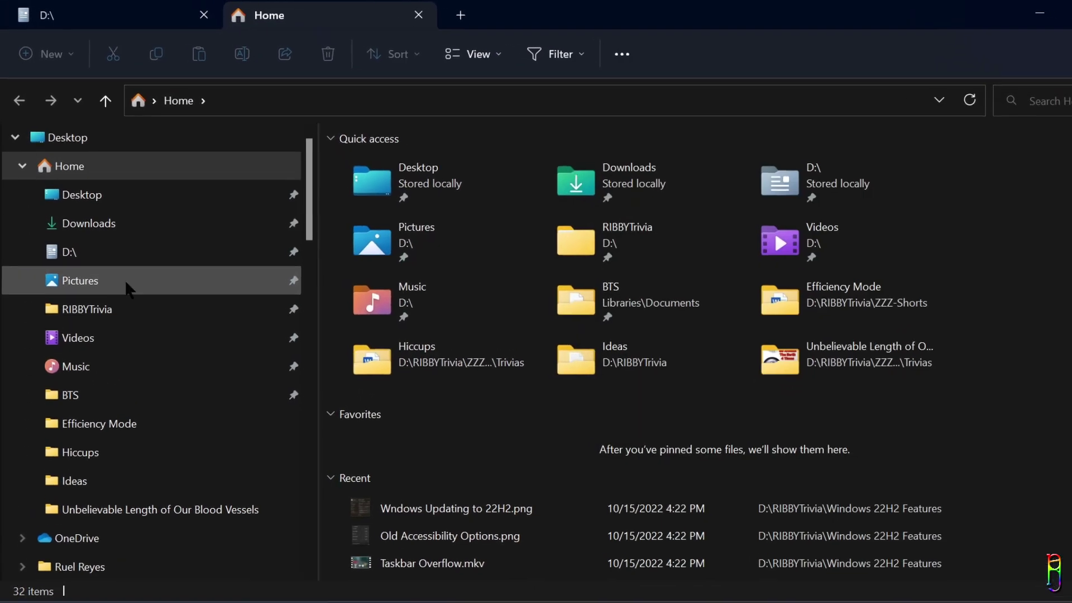
pyautogui.click(106, 263)
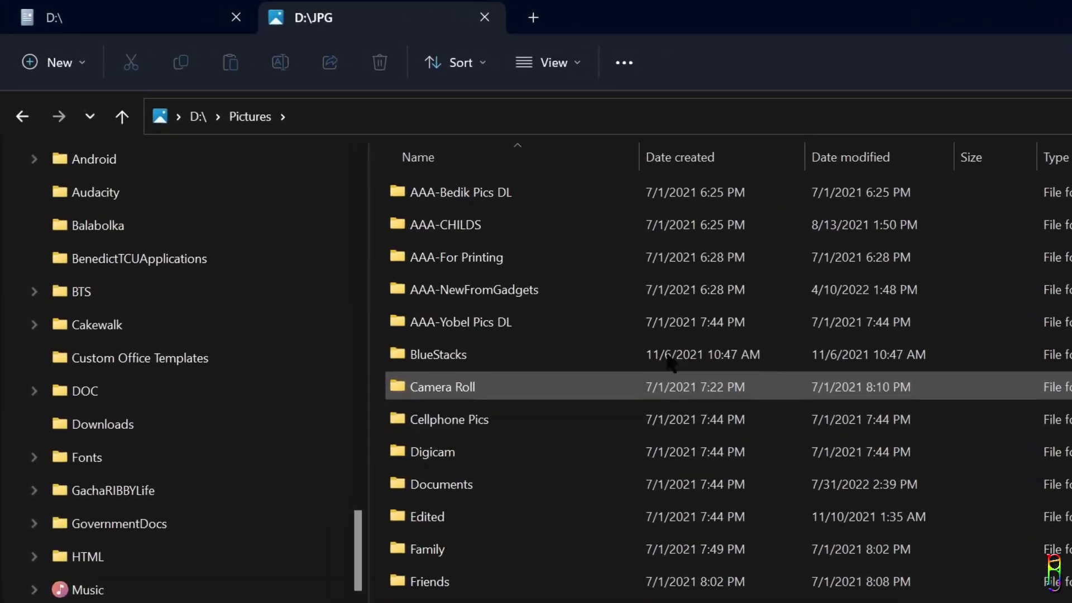
pyautogui.click(154, 389)
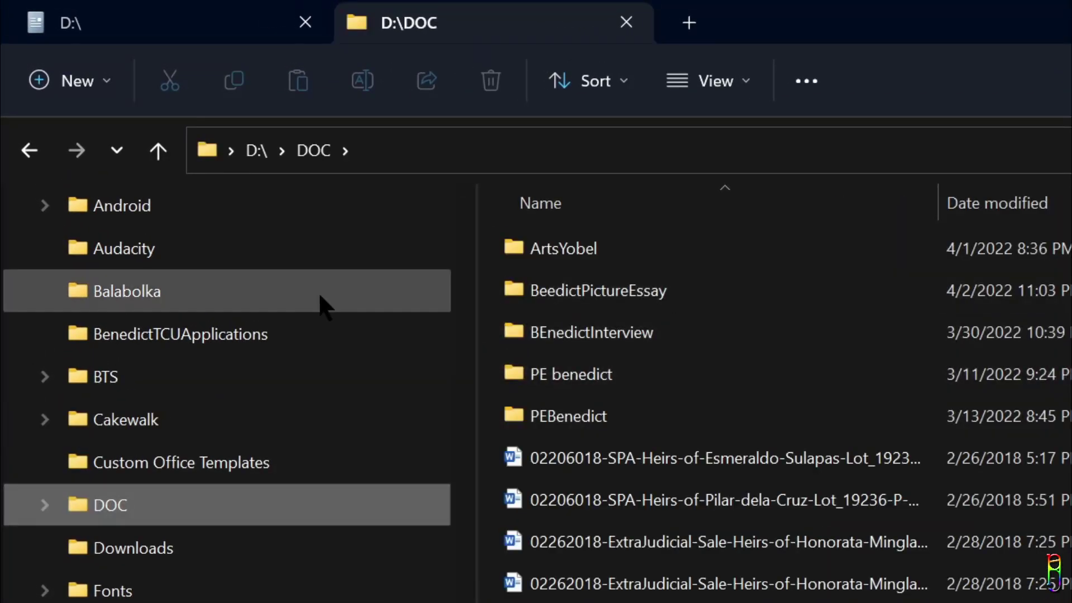
pyautogui.click(250, 291)
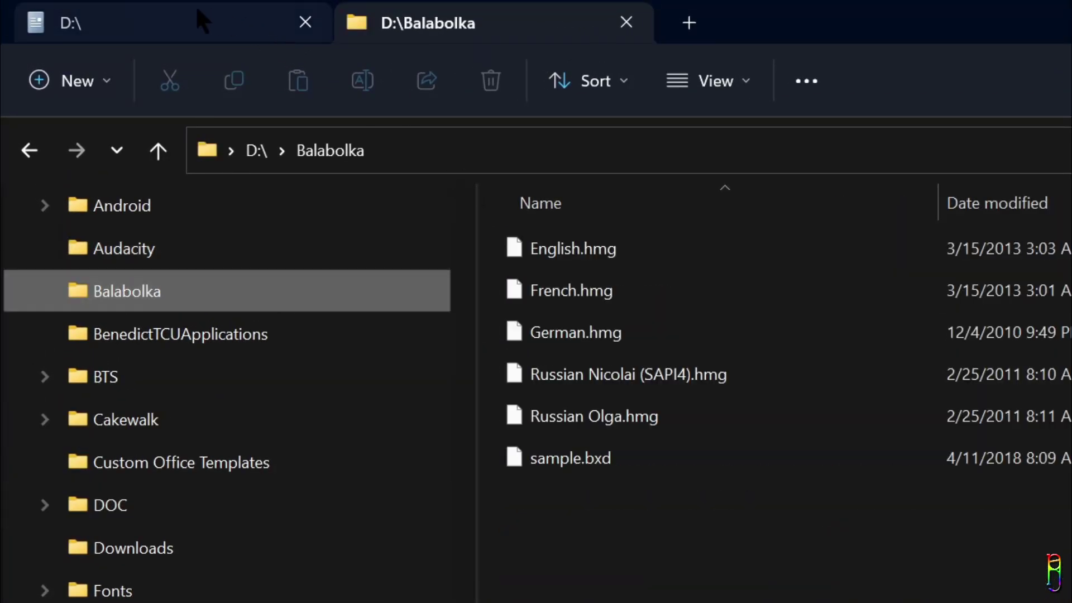
pyautogui.click(689, 22)
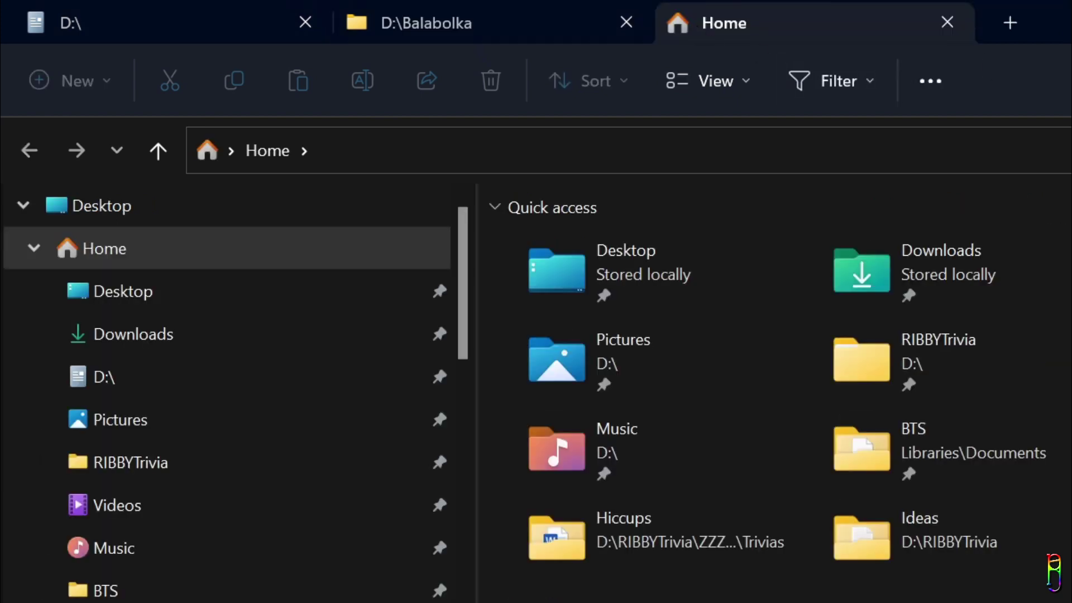
pyautogui.doubleClick(663, 461)
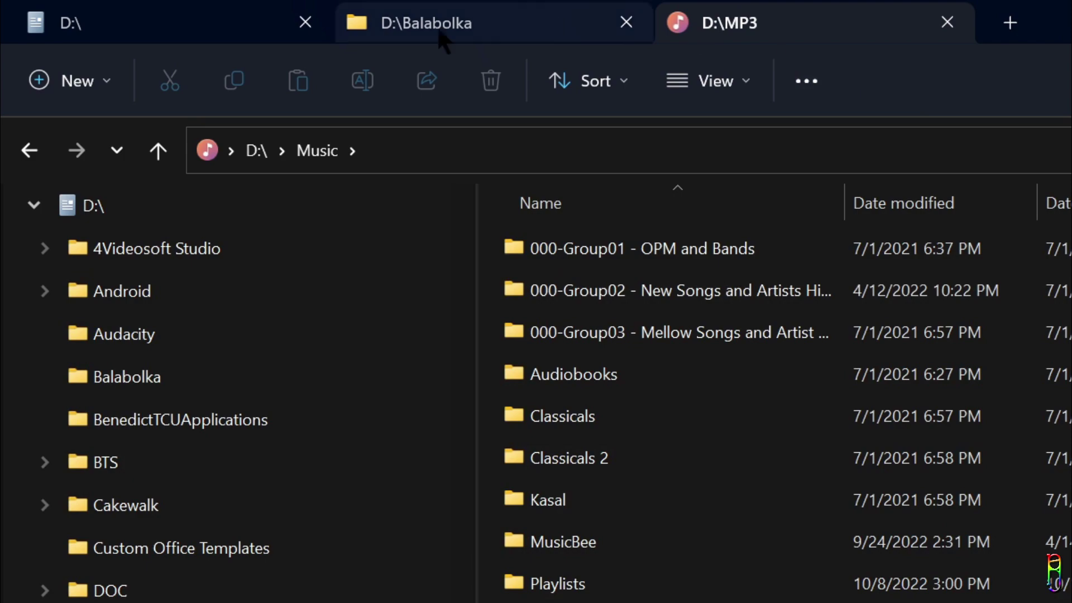
# Switch among the Balabolka, D:\ and MP3 tabs, then close File Explorer.
pyautogui.click(414, 33)
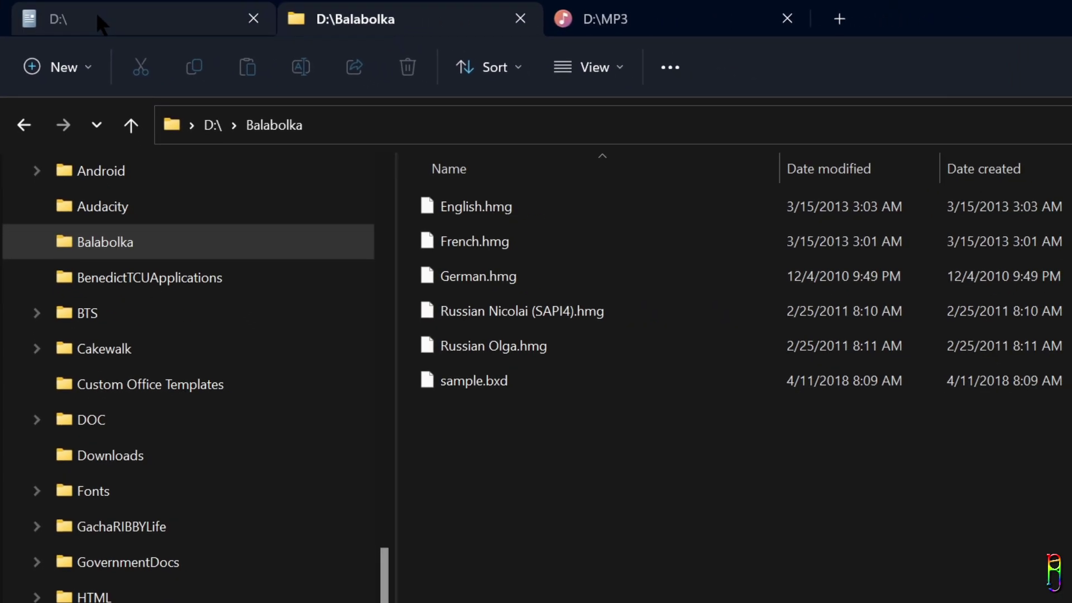
pyautogui.click(95, 11)
pyautogui.click(373, 21)
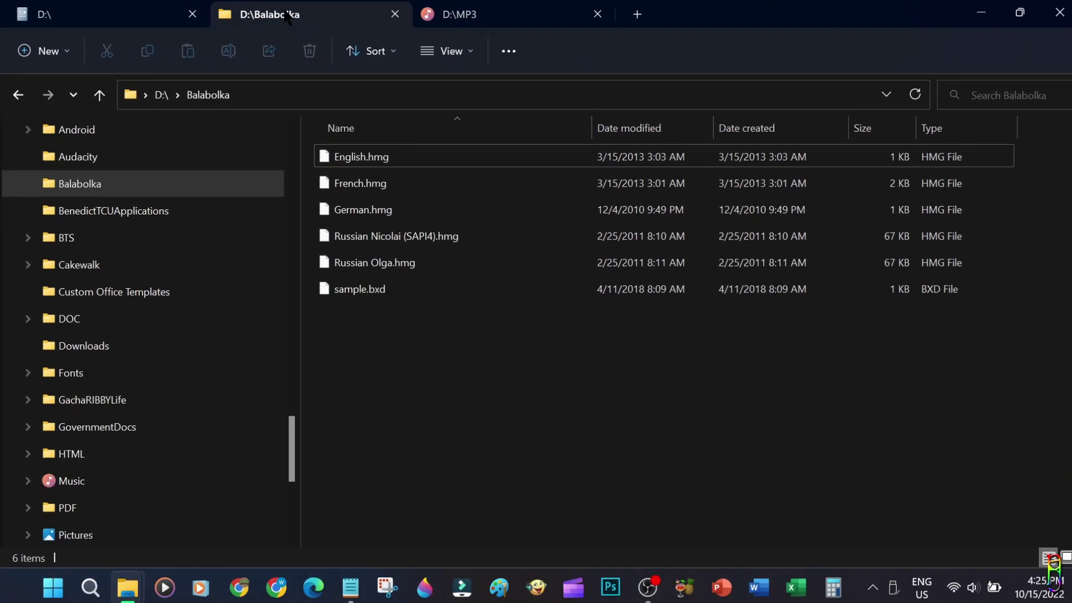
pyautogui.click(480, 12)
pyautogui.click(284, 17)
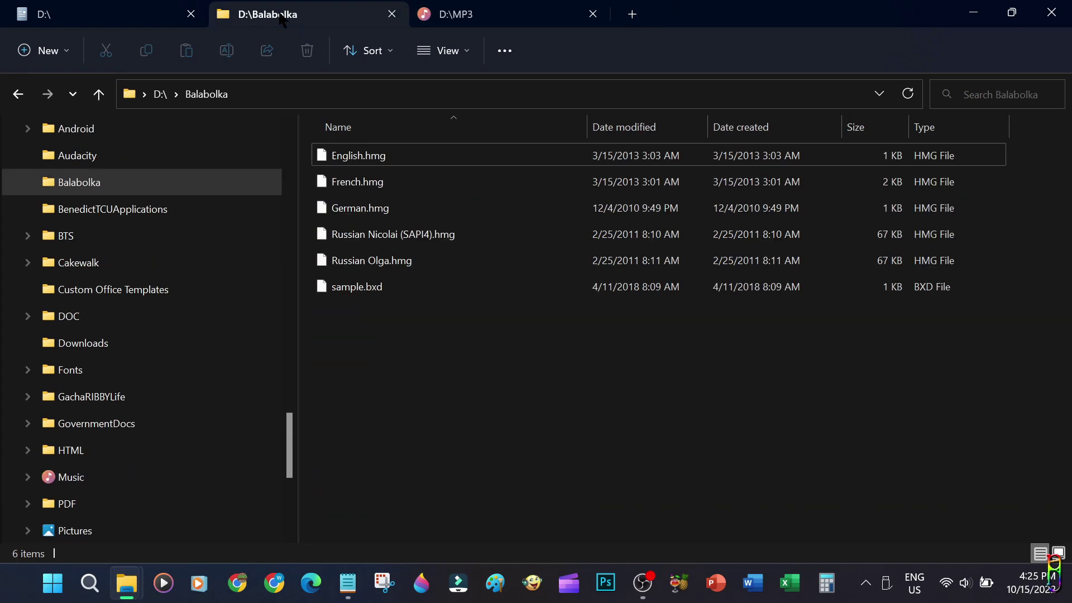
pyautogui.click(85, 3)
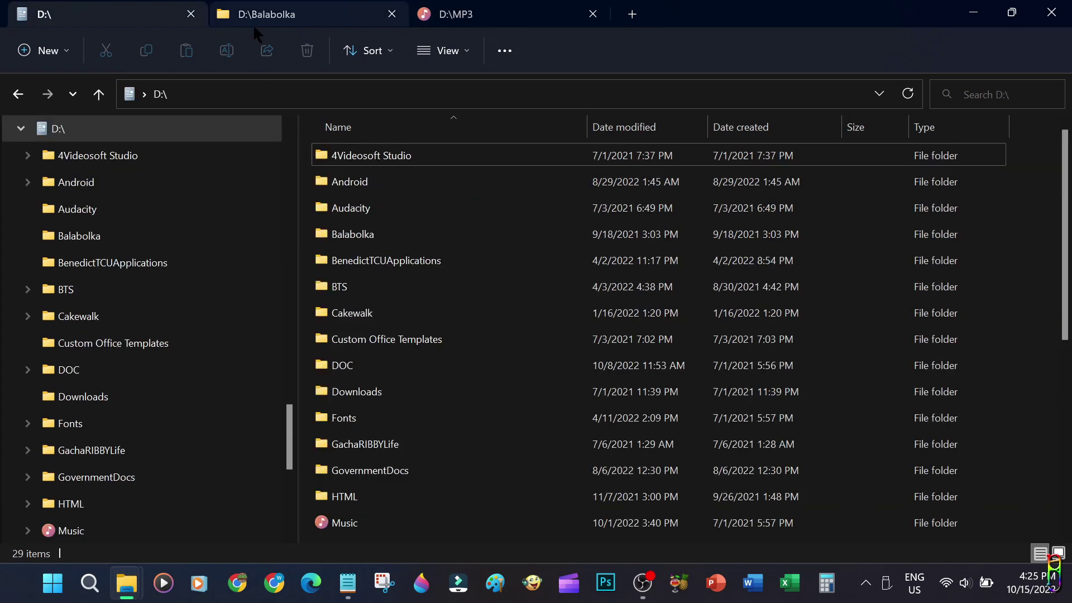
pyautogui.click(1043, 15)
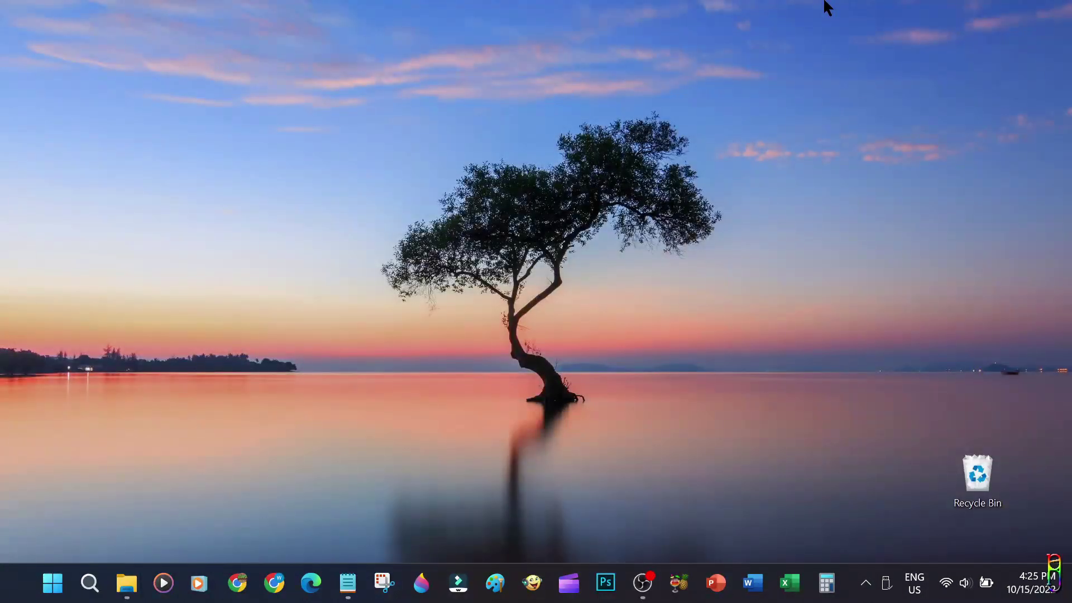
pyautogui.click(53, 583)
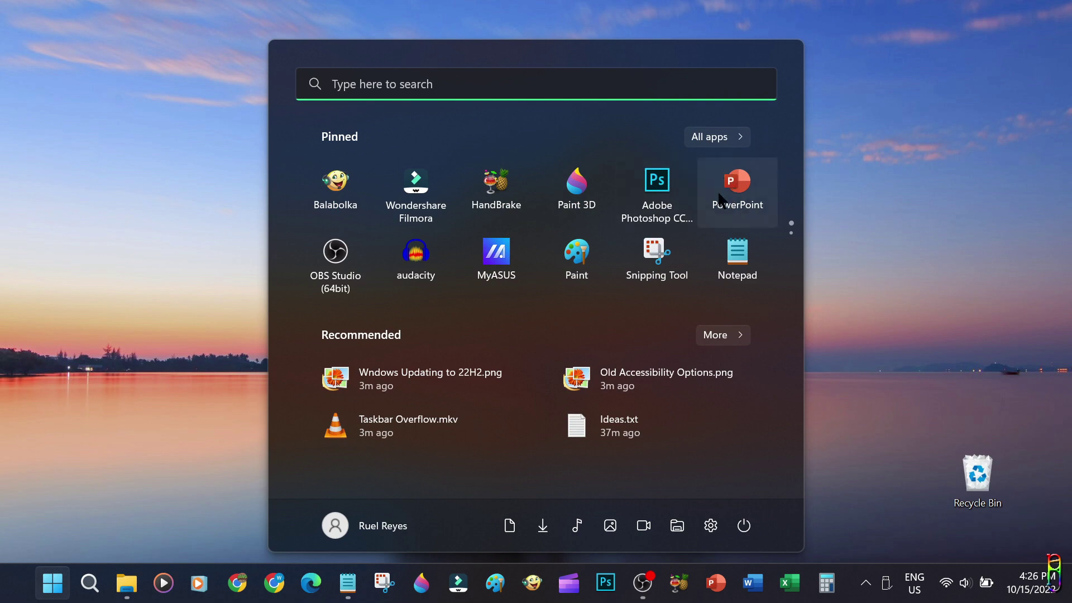
pyautogui.scroll(-2, 500, 282)
pyautogui.scroll(2, 505, 276)
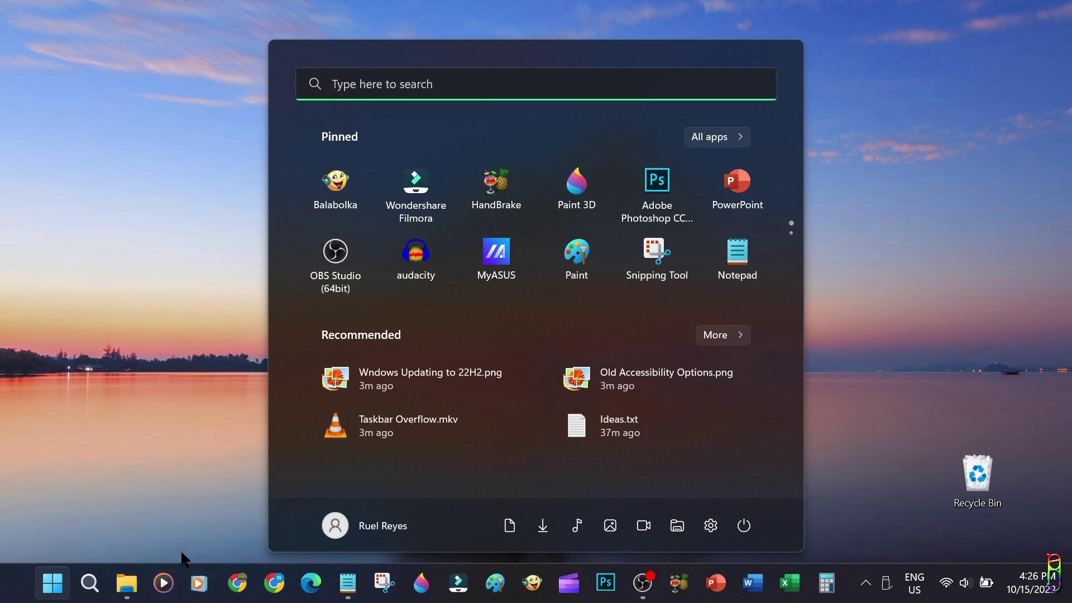
pyautogui.click(122, 419)
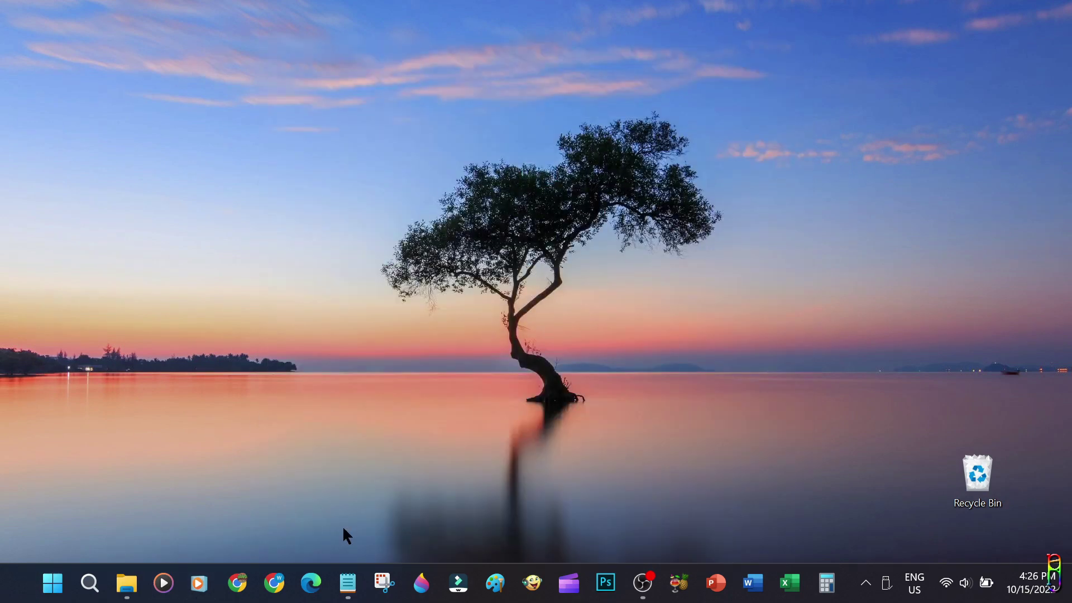
# Go to Settings > Personalization > Start and preview the current Start layout.
pyautogui.press('super+i')
pyautogui.moveTo(498, 235); pyautogui.dragTo(815, 232)
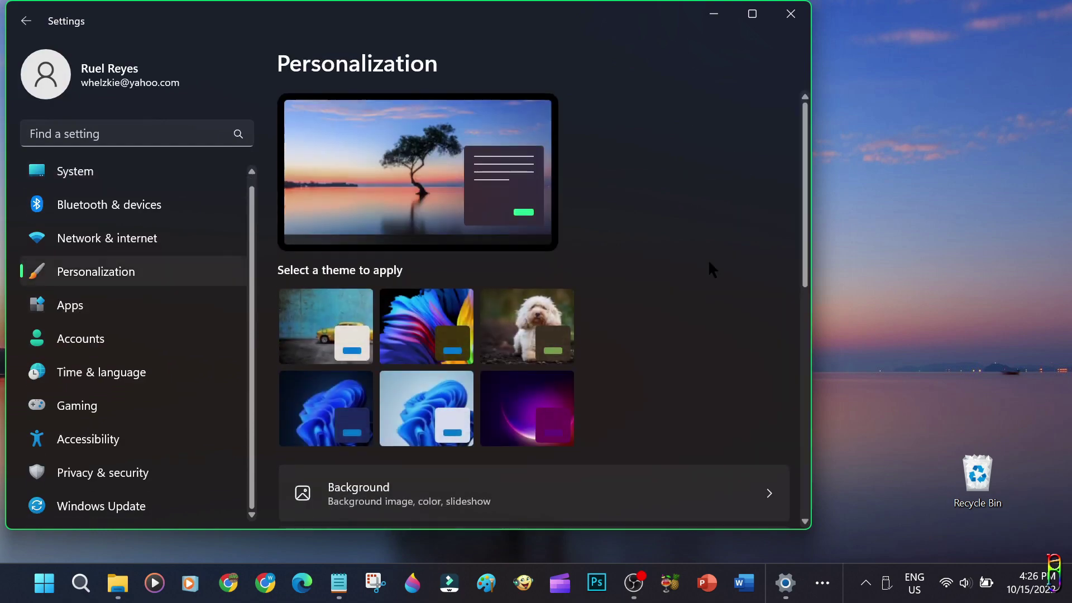
pyautogui.scroll(-10, 488, 233)
pyautogui.click(327, 276)
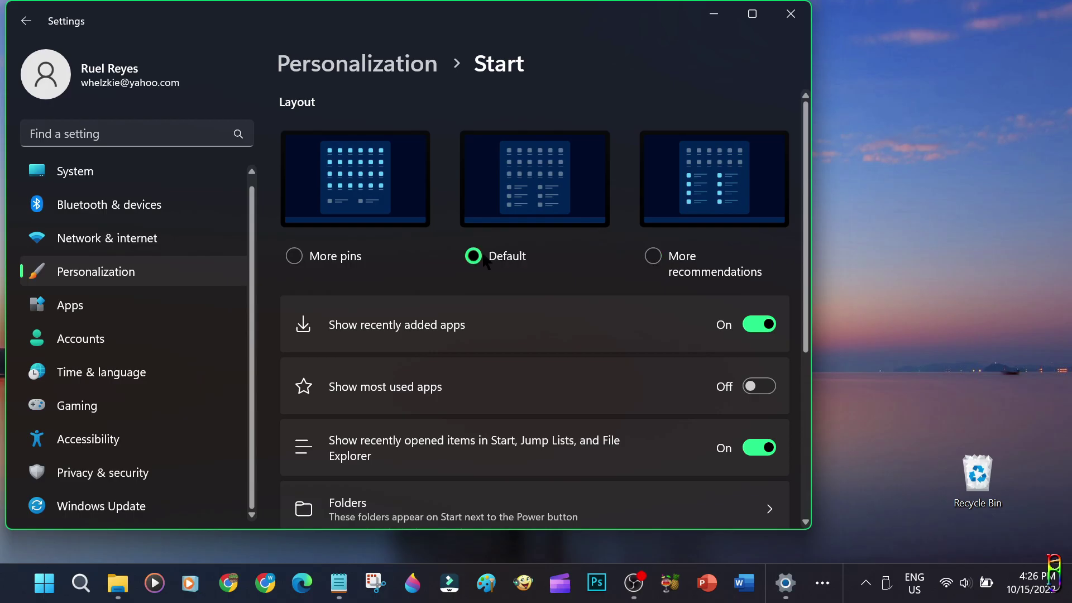
pyautogui.click(44, 582)
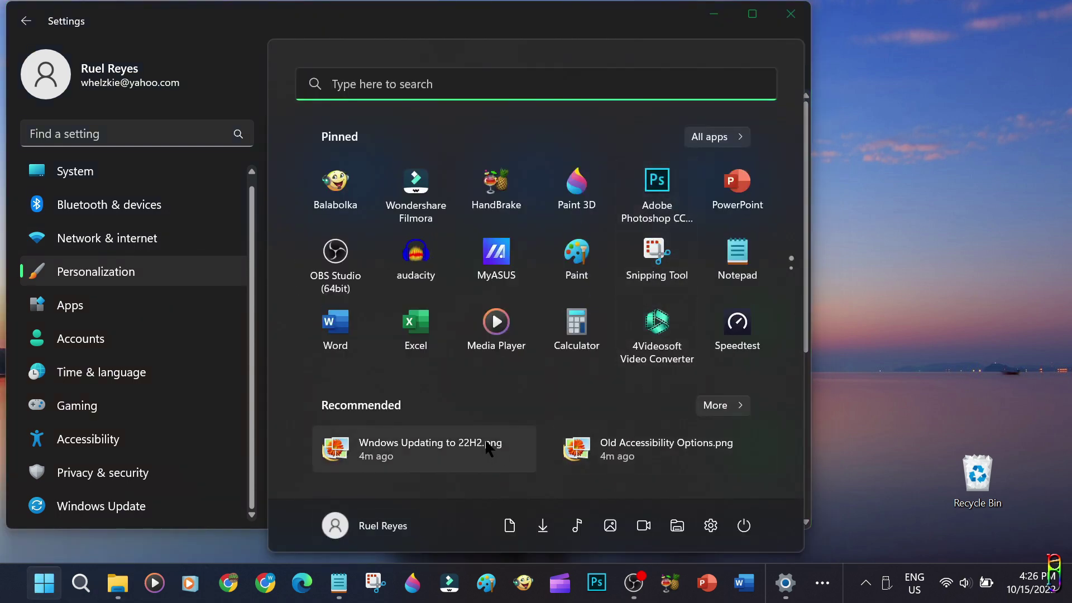
pyautogui.press('Escape')
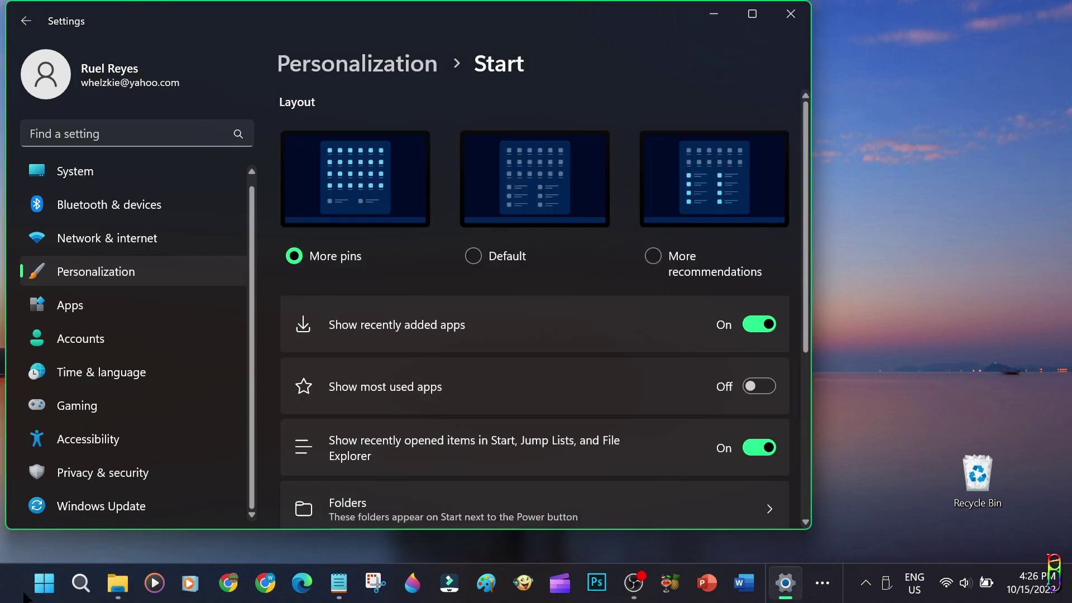
# Compare the More pins and More recommendations layouts in Start, leaving More pins selected.
pyautogui.click(40, 586)
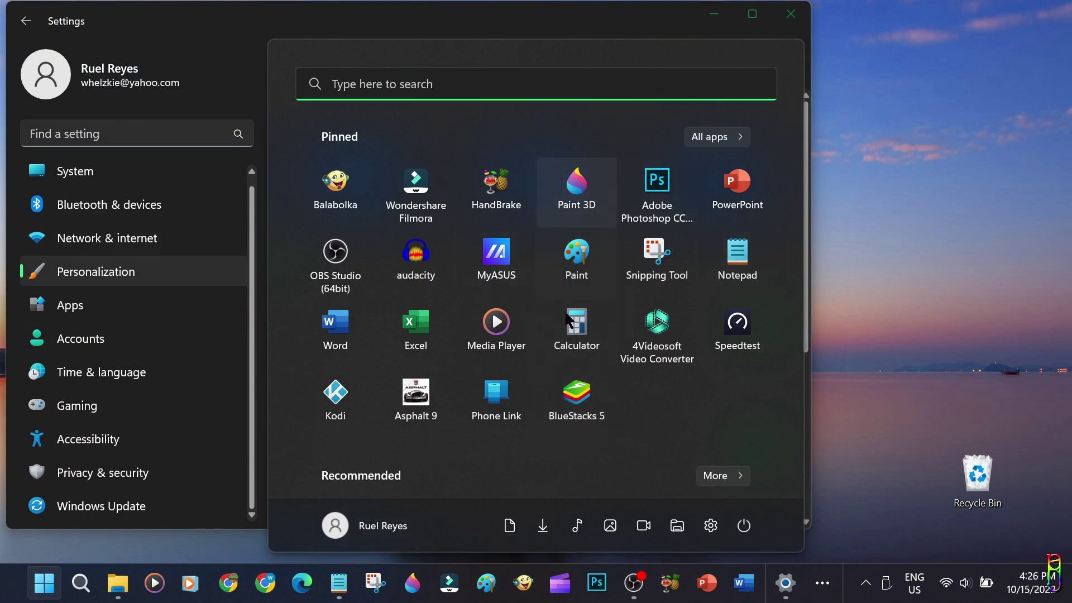
pyautogui.click(202, 17)
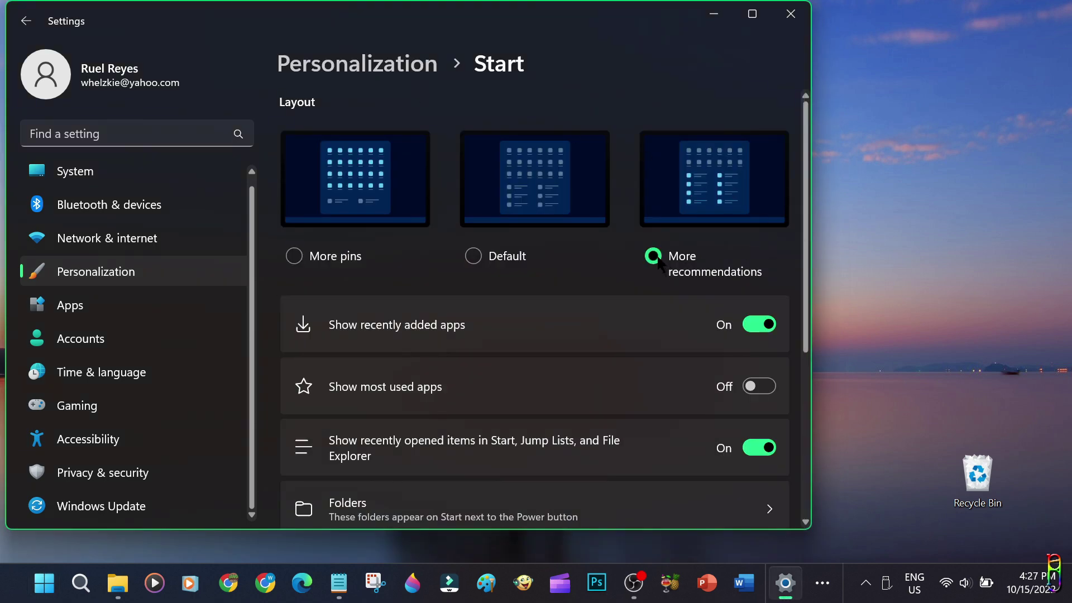
pyautogui.click(50, 582)
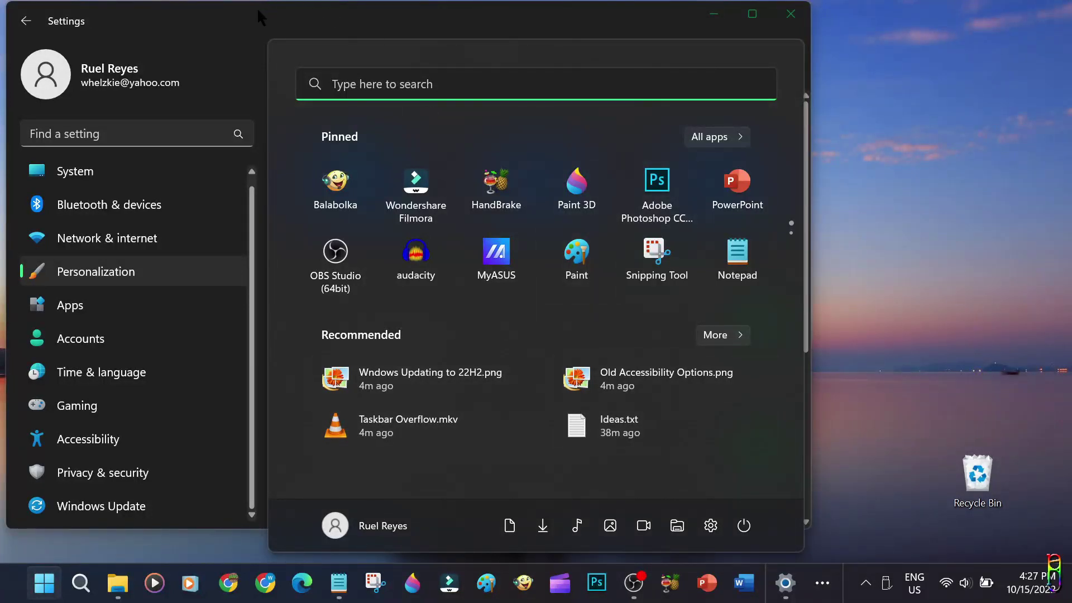
pyautogui.click(202, 15)
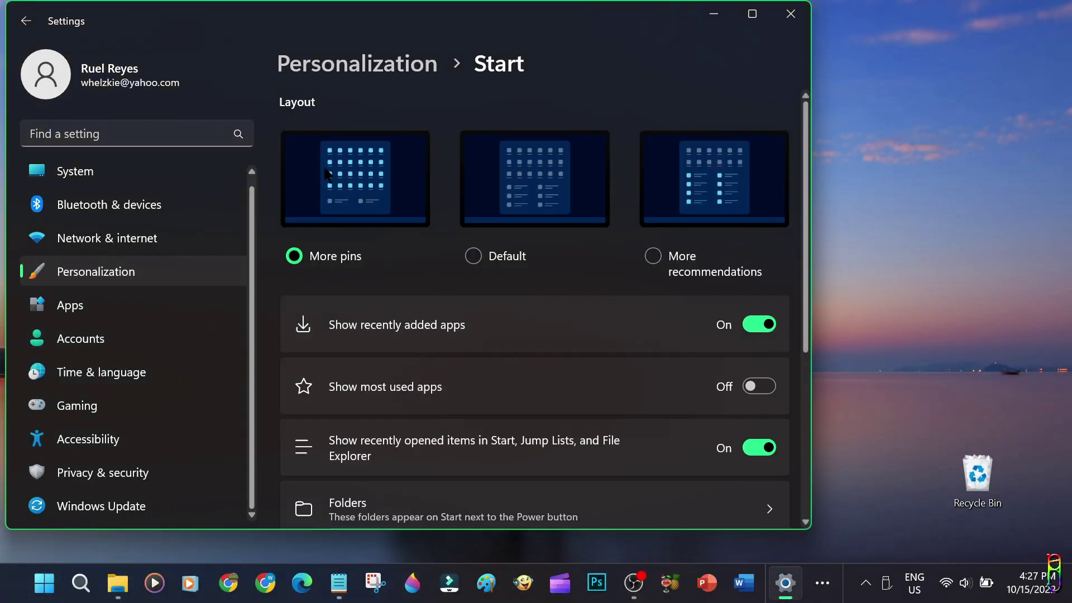
pyautogui.click(42, 590)
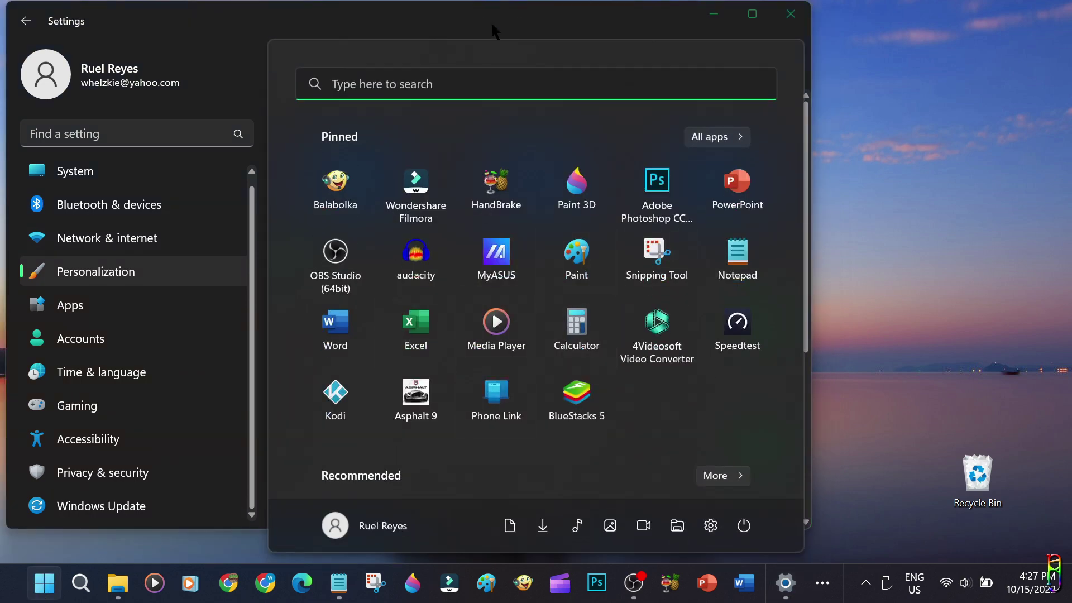
pyautogui.press('Escape')
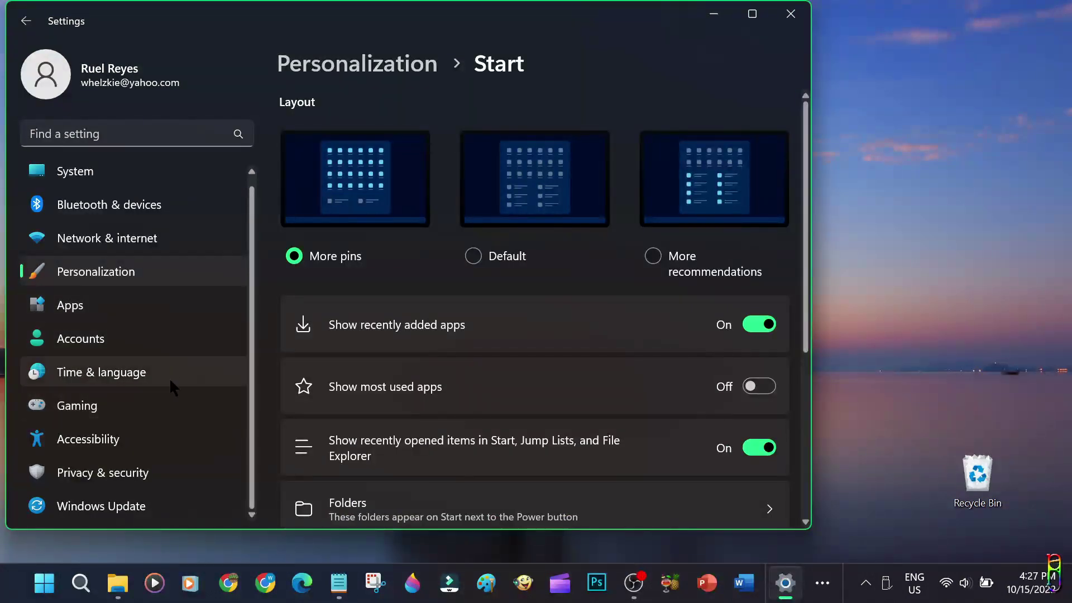
# Open the System > Multitasking settings page.
pyautogui.click(100, 173)
pyautogui.scroll(-5, 547, 357)
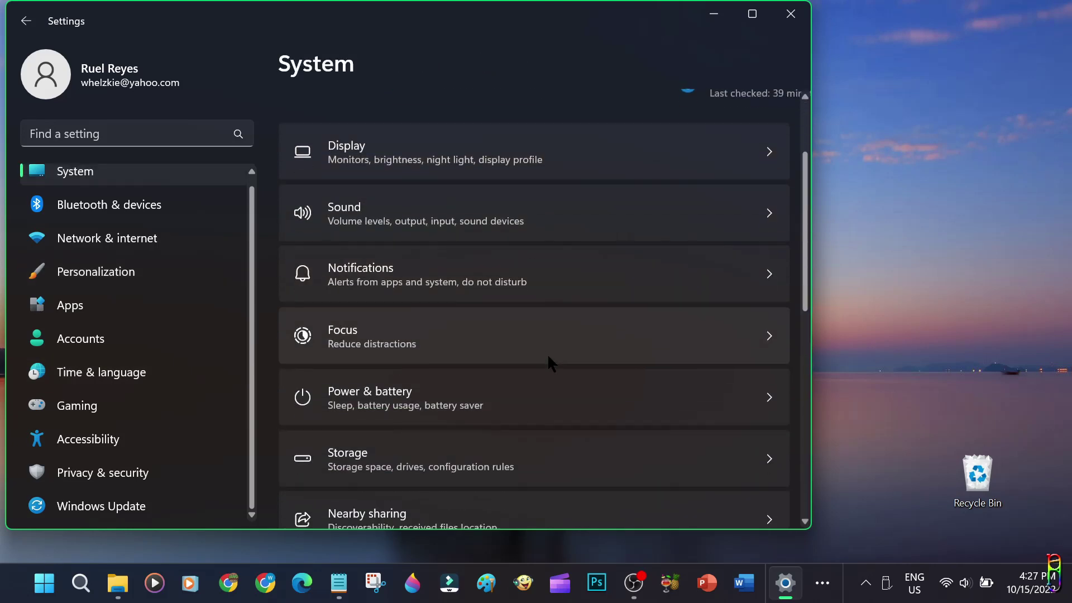
pyautogui.scroll(-1, 547, 357)
pyautogui.click(547, 353)
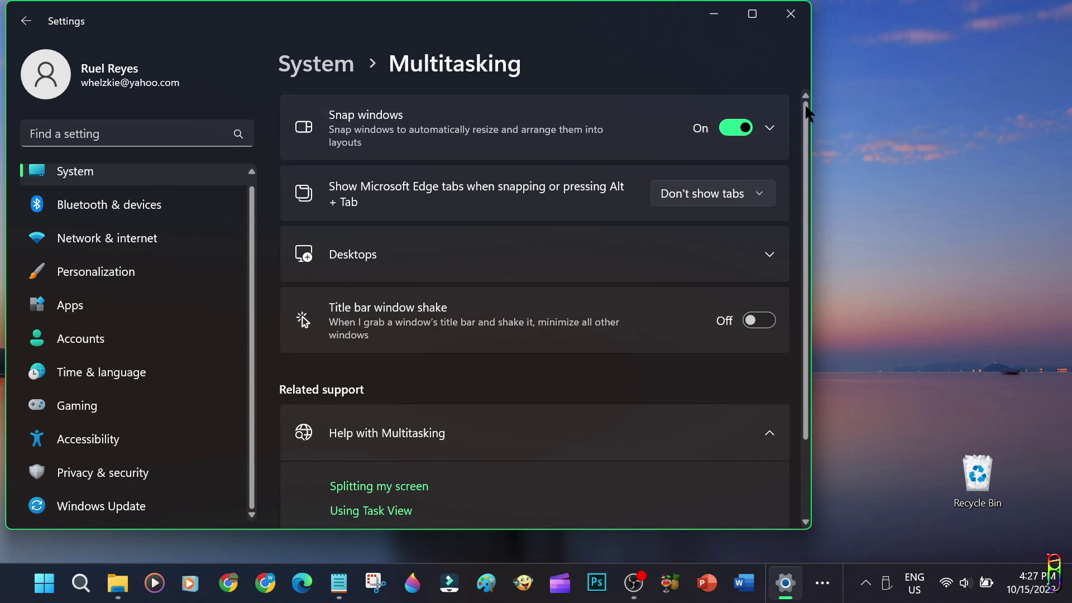
# Snap Settings to the left half and place OBS in the right half.
pyautogui.moveTo(646, 19); pyautogui.dragTo(773, 125)
pyautogui.moveTo(703, 115); pyautogui.dragTo(560, 53)
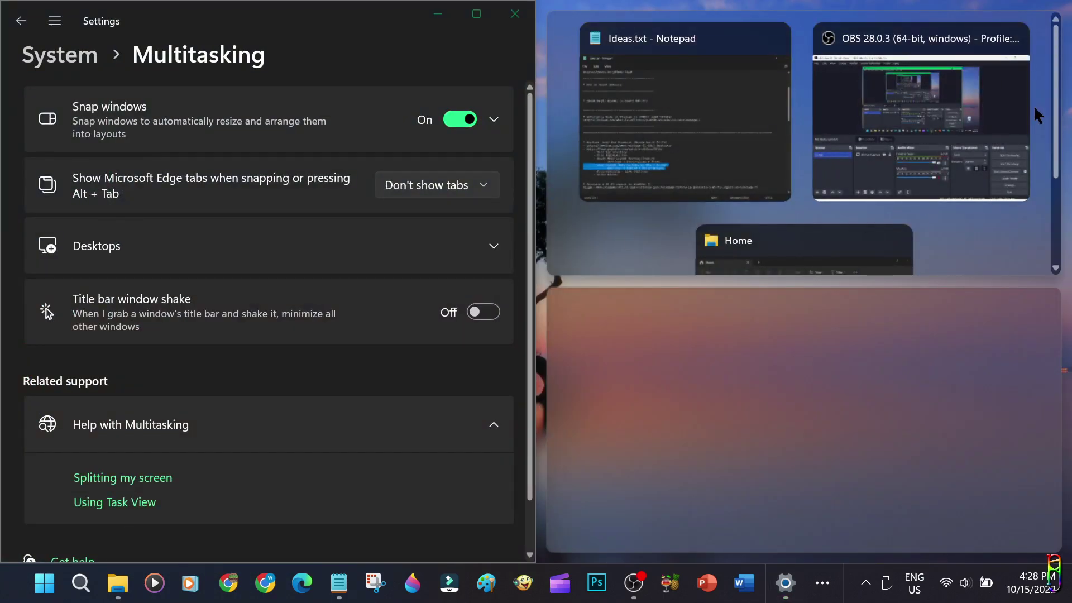
pyautogui.click(937, 158)
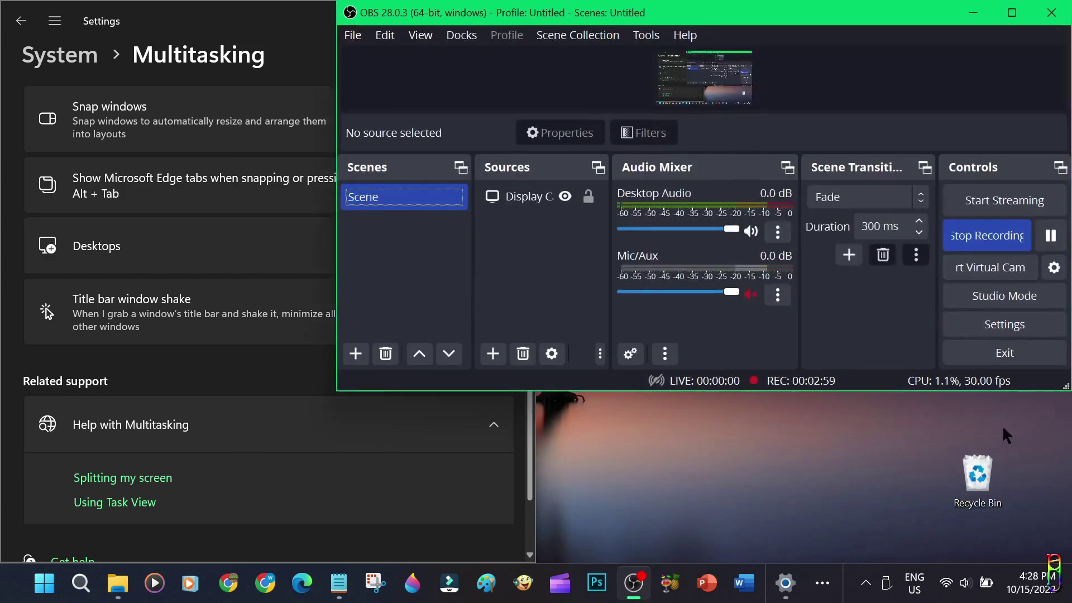
pyautogui.moveTo(501, 19); pyautogui.dragTo(675, 223)
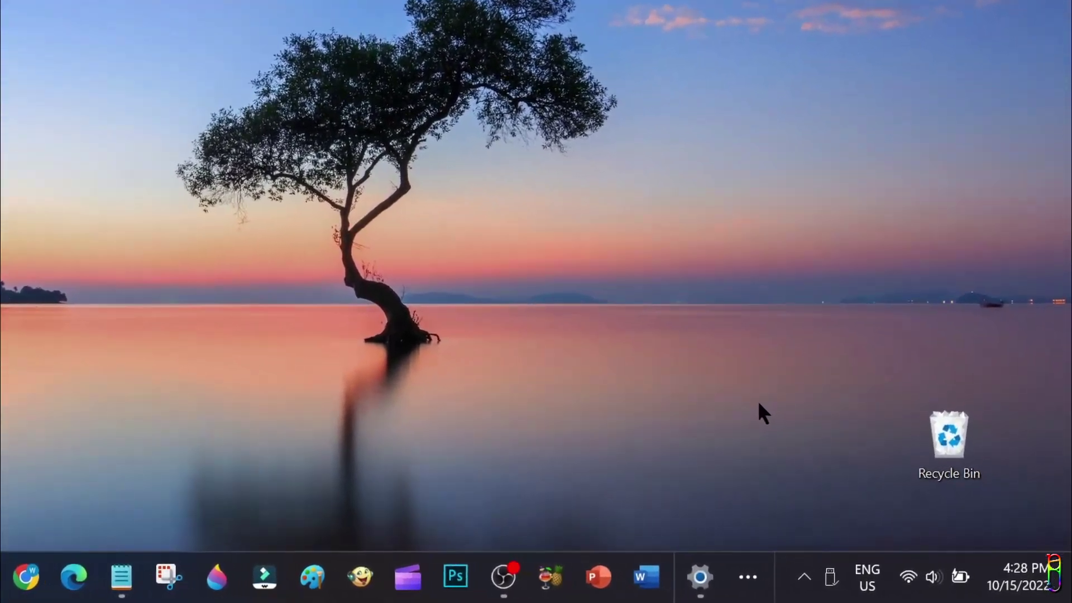
# Raise volume to maximum, turn on Live captions in accessibility quick settings, and download speech files.
pyautogui.click(942, 573)
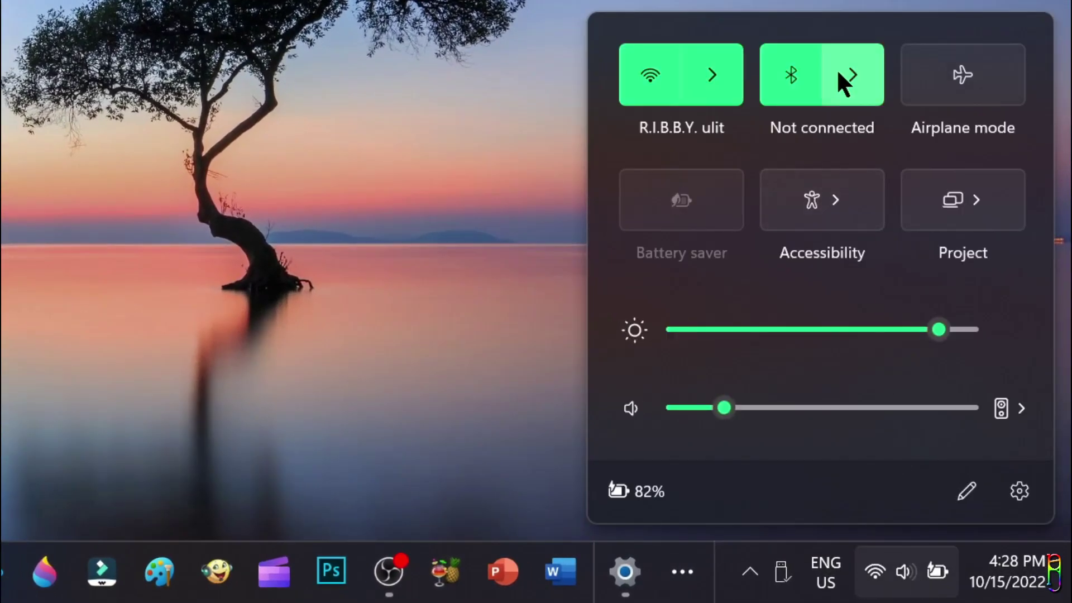
pyautogui.moveTo(733, 413); pyautogui.dragTo(1043, 279)
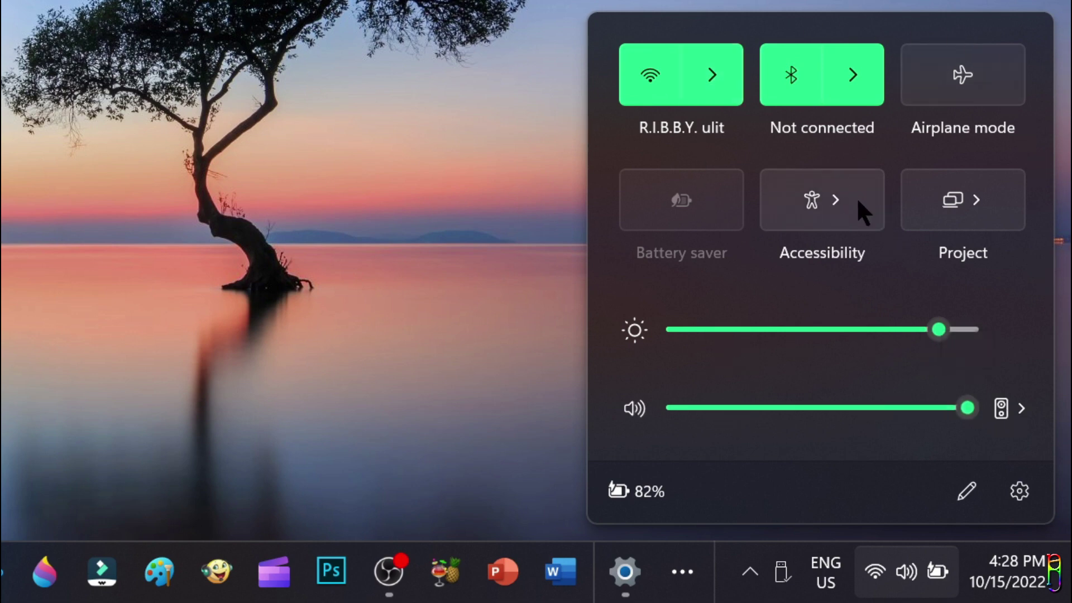
pyautogui.click(841, 201)
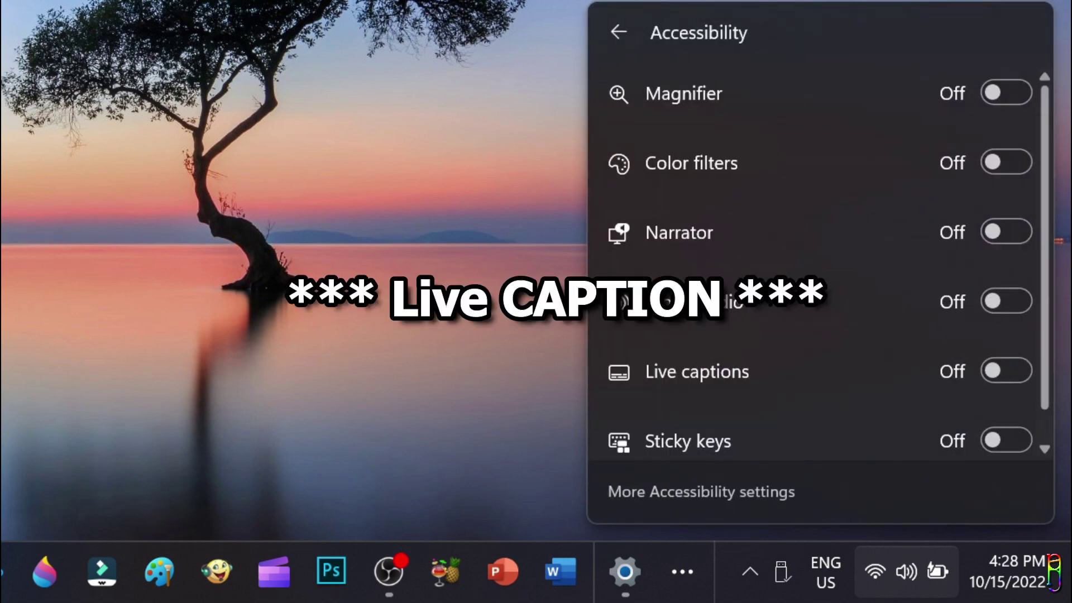
pyautogui.scroll(-1, 768, 316)
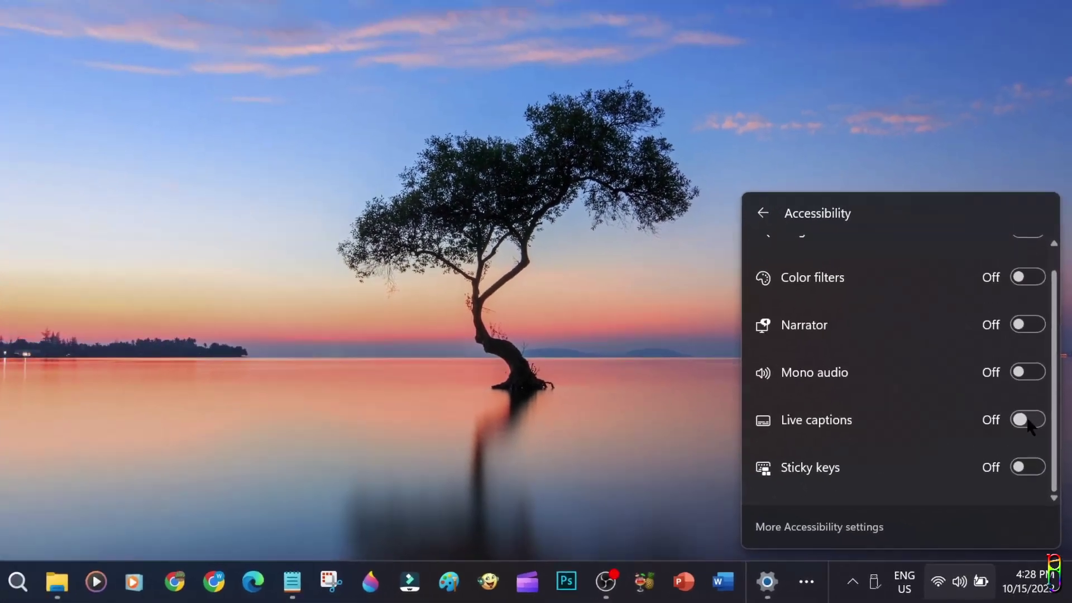
pyautogui.click(1028, 422)
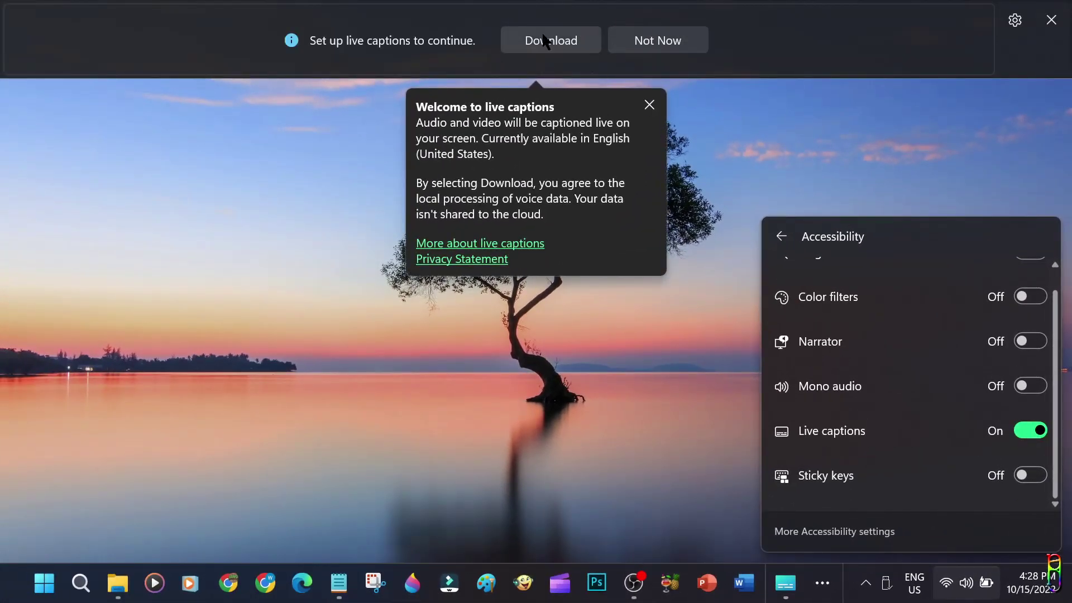
pyautogui.click(546, 41)
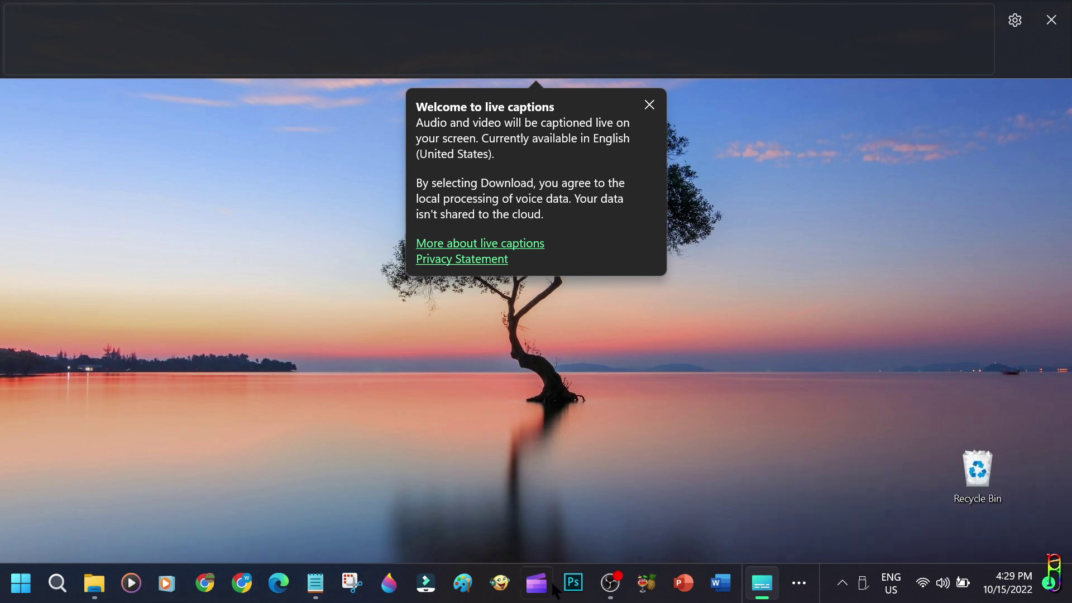
# Play ZZZ-Shorts > Efficiency Mode > Efficiency Mode - Audio.MP3 for live captions to transcribe.
pyautogui.click(94, 583)
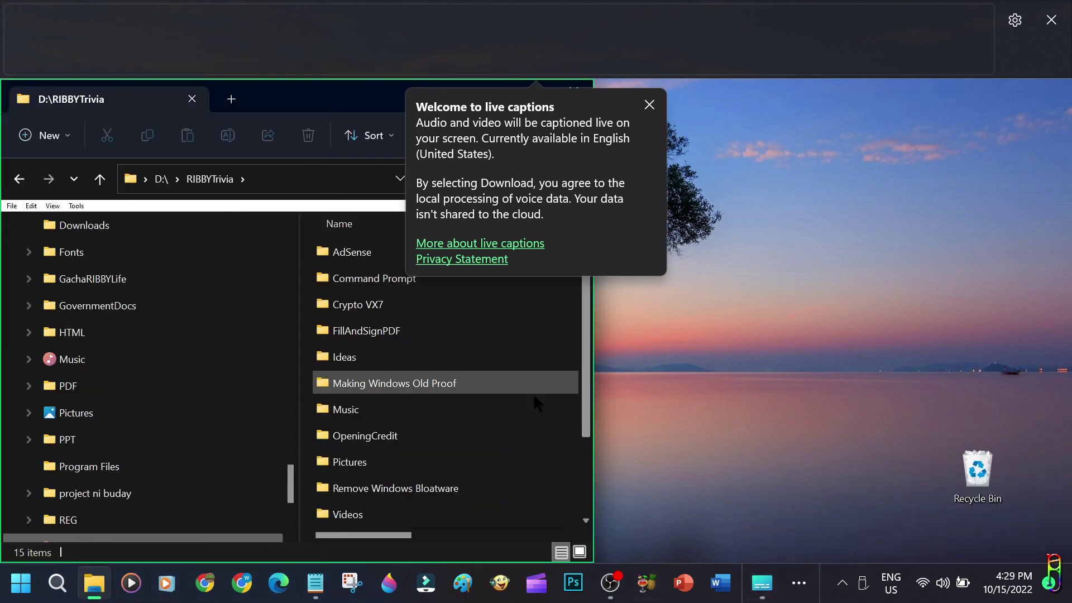
pyautogui.scroll(-2, 533, 403)
pyautogui.doubleClick(383, 488)
pyautogui.doubleClick(369, 252)
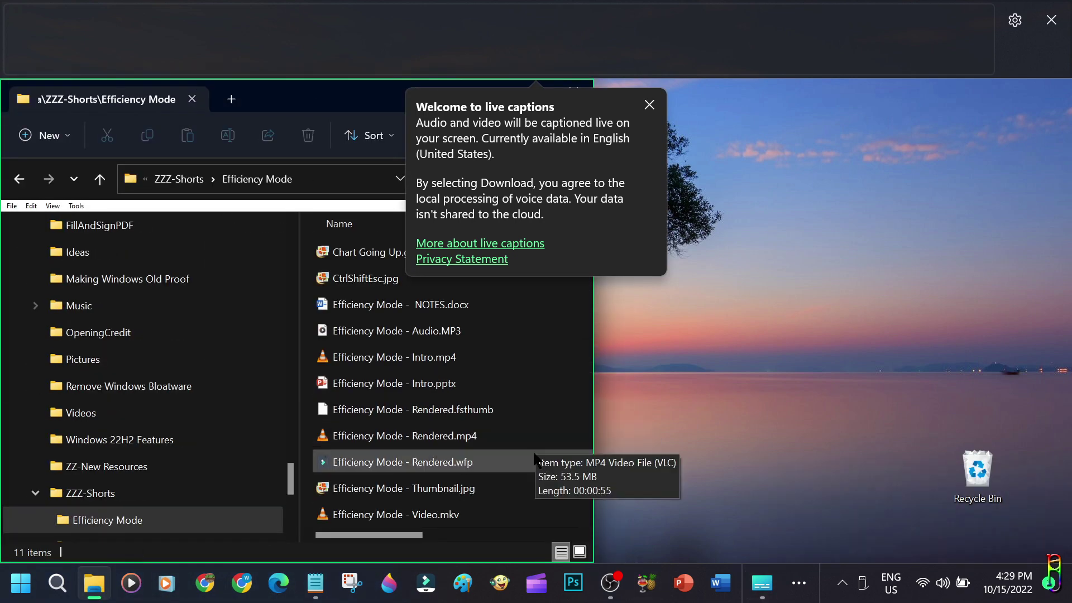
pyautogui.doubleClick(391, 330)
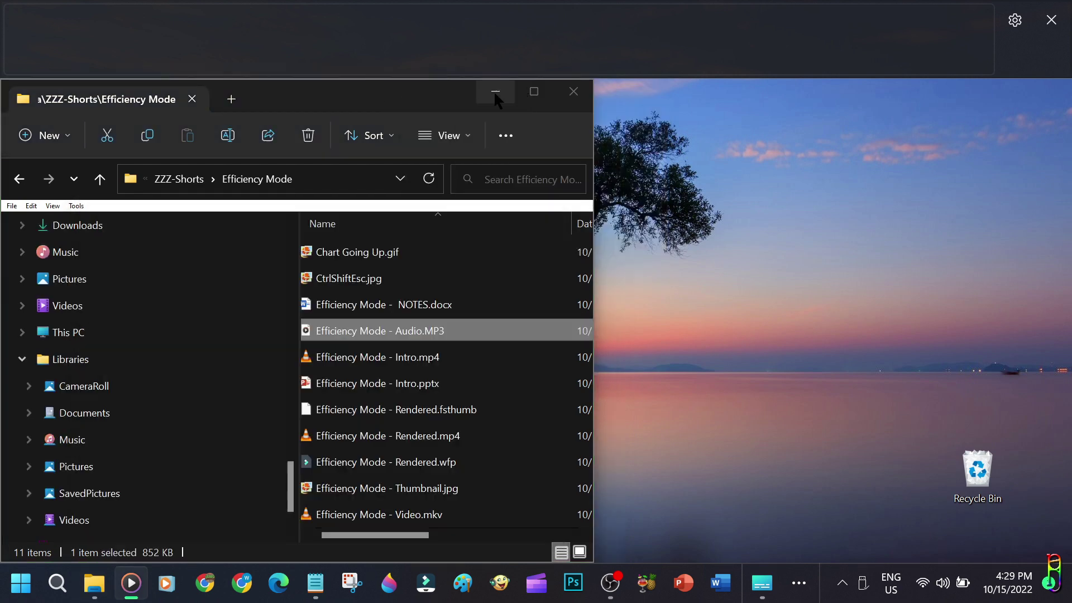
pyautogui.click(495, 94)
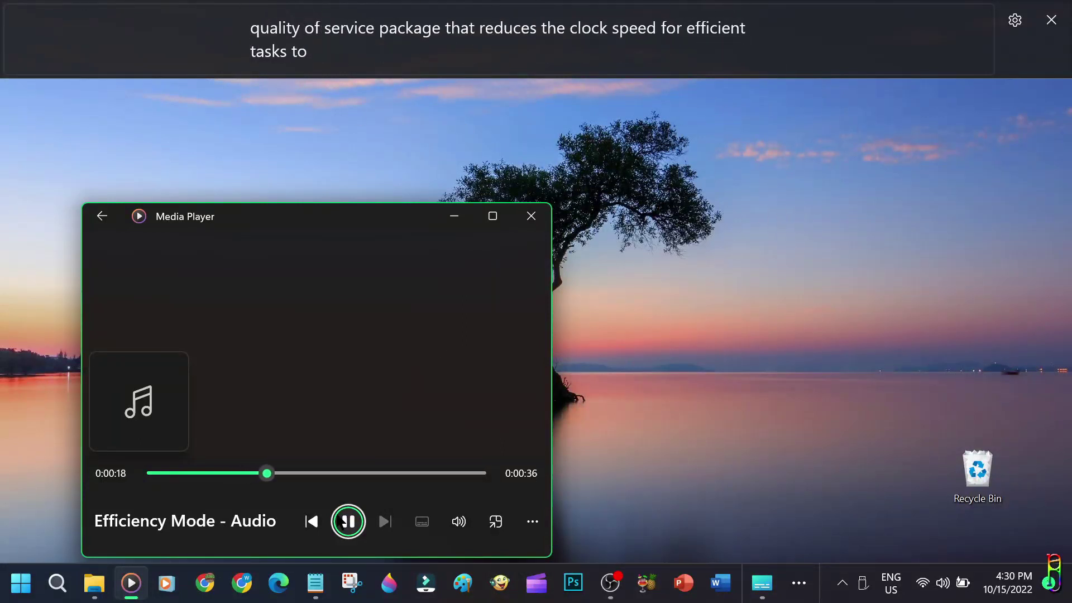
# Pause and close Media Player, then glance at the hidden taskbar apps.
pyautogui.click(339, 523)
pyautogui.click(531, 217)
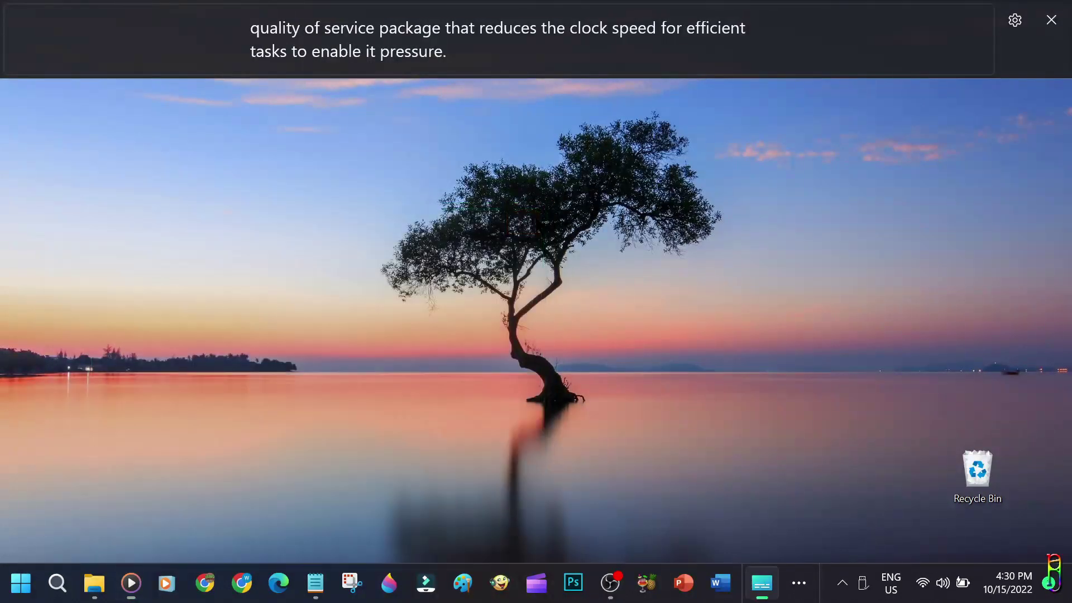
pyautogui.click(800, 583)
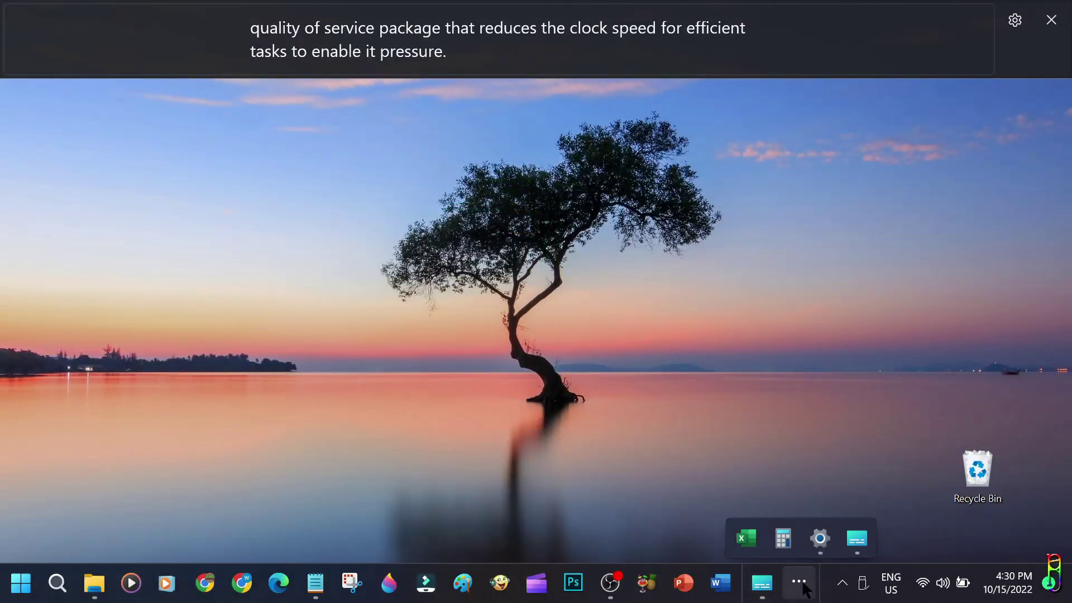
pyautogui.click(753, 359)
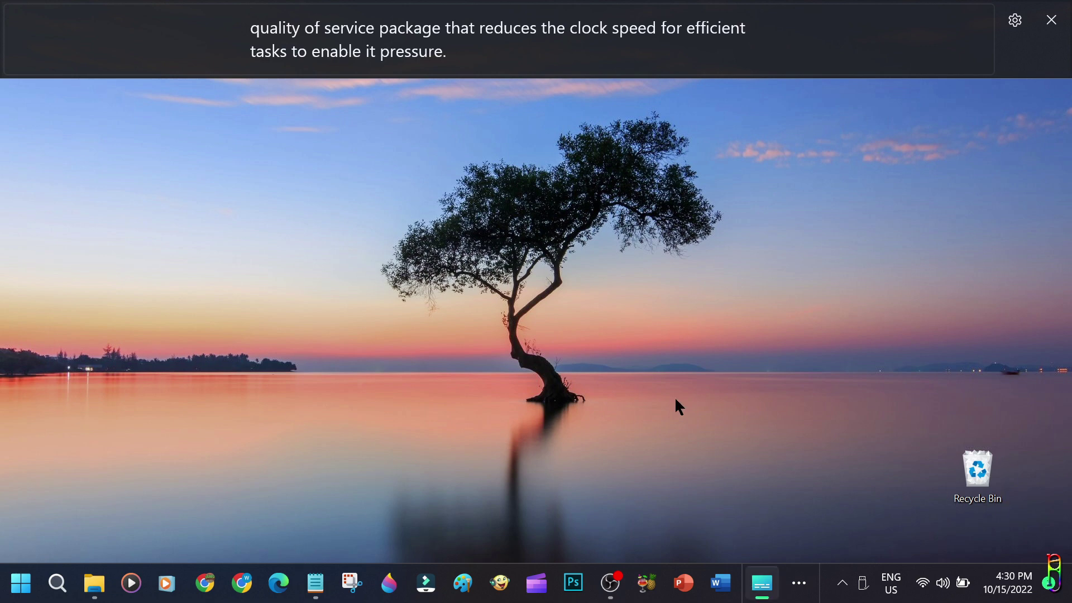
# Close live captions, launch Clipchamp via Start search 'clip', and create a new video.
pyautogui.click(1051, 20)
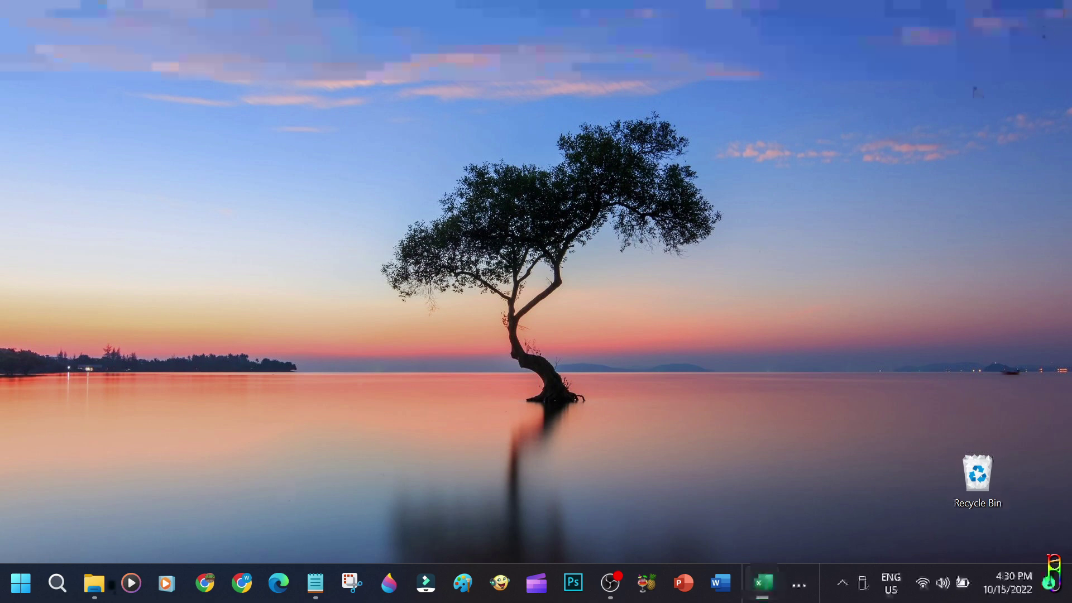
pyautogui.click(21, 584)
pyautogui.click(389, 84)
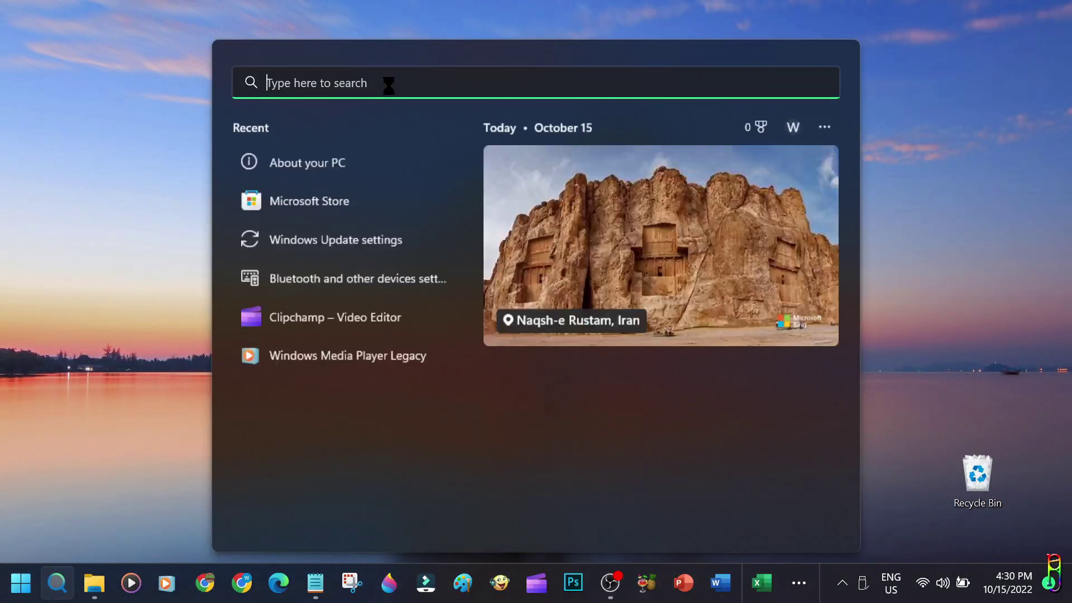
pyautogui.write('clip')
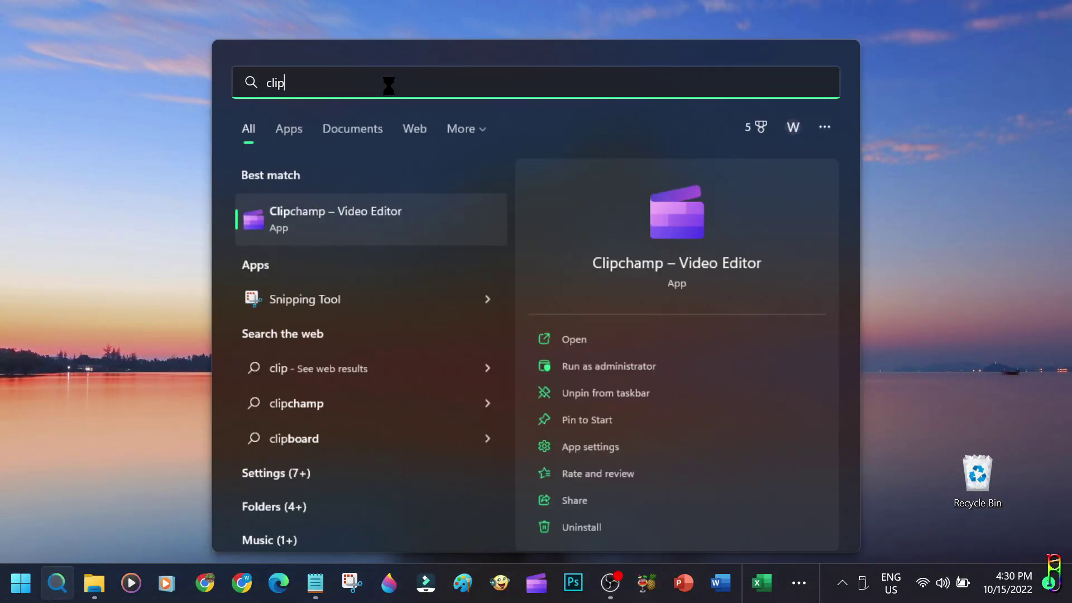
pyautogui.click(378, 226)
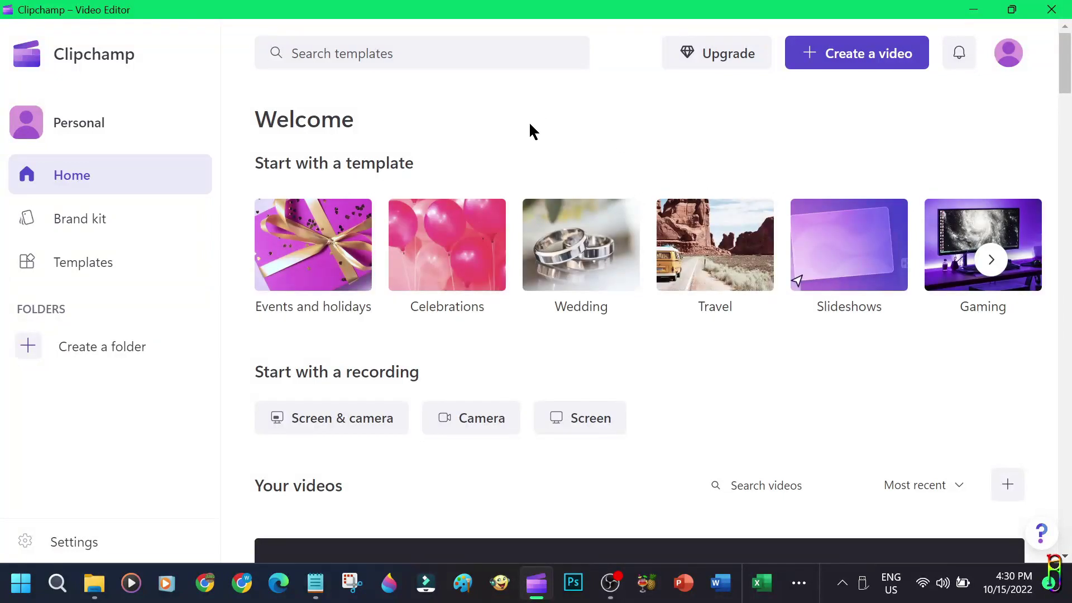
pyautogui.click(875, 53)
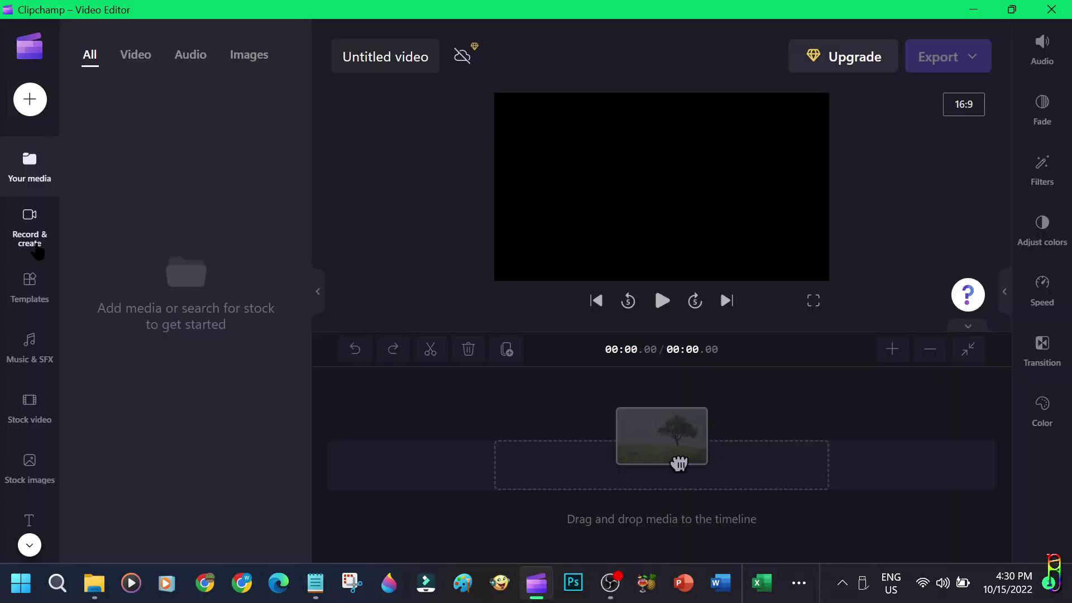
# Under Record & create, dismiss the screen recorder and open Text to speech's language list.
pyautogui.click(34, 240)
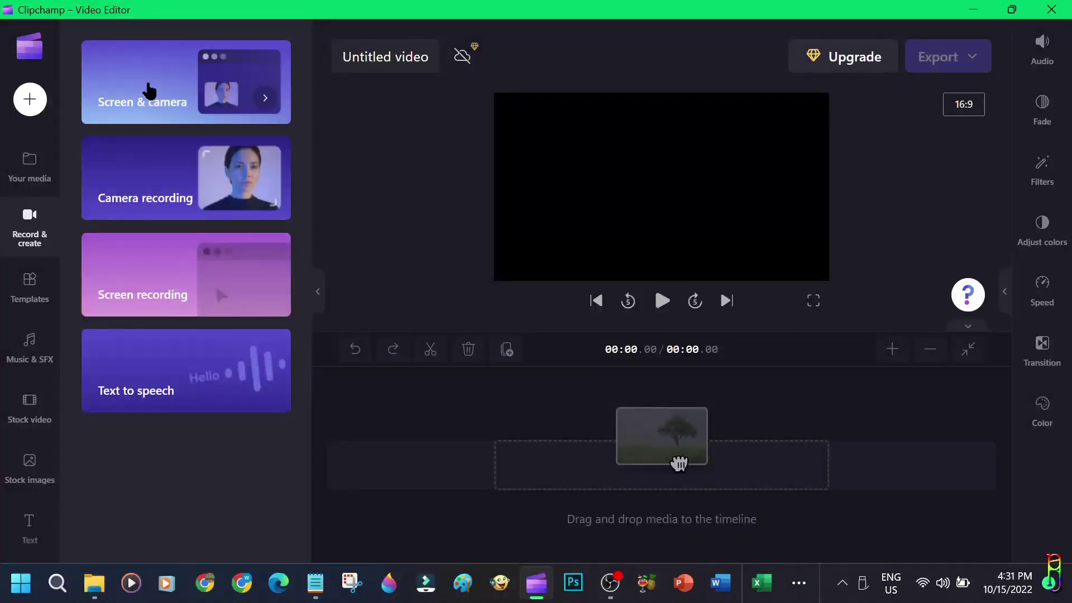
pyautogui.click(150, 90)
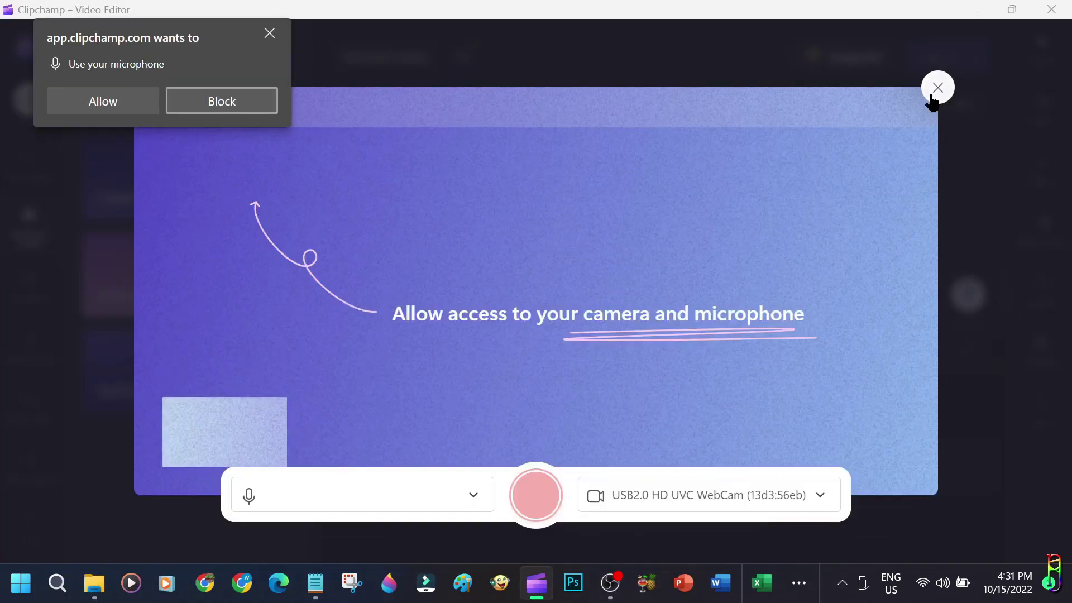
pyautogui.click(971, 157)
pyautogui.click(223, 383)
pyautogui.click(498, 146)
# Voice 'Hi Please Subscribe to Ribby Trivia channel. Thanks!' in English (Philippines), preview it, save to media.
pyautogui.click(423, 203)
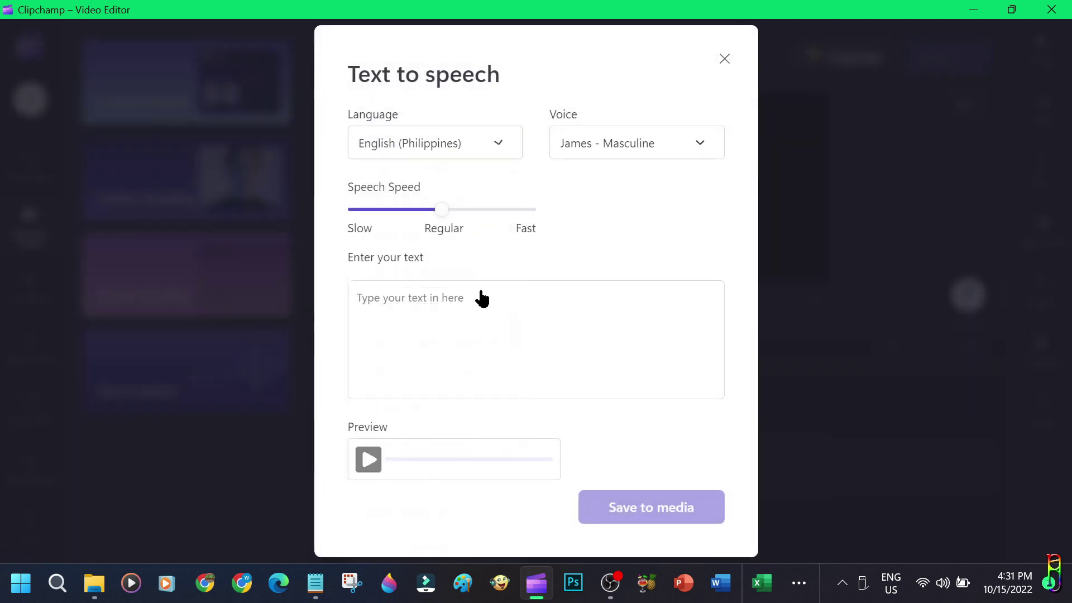
pyautogui.click(633, 146)
pyautogui.click(490, 318)
pyautogui.write('Hi Please S')
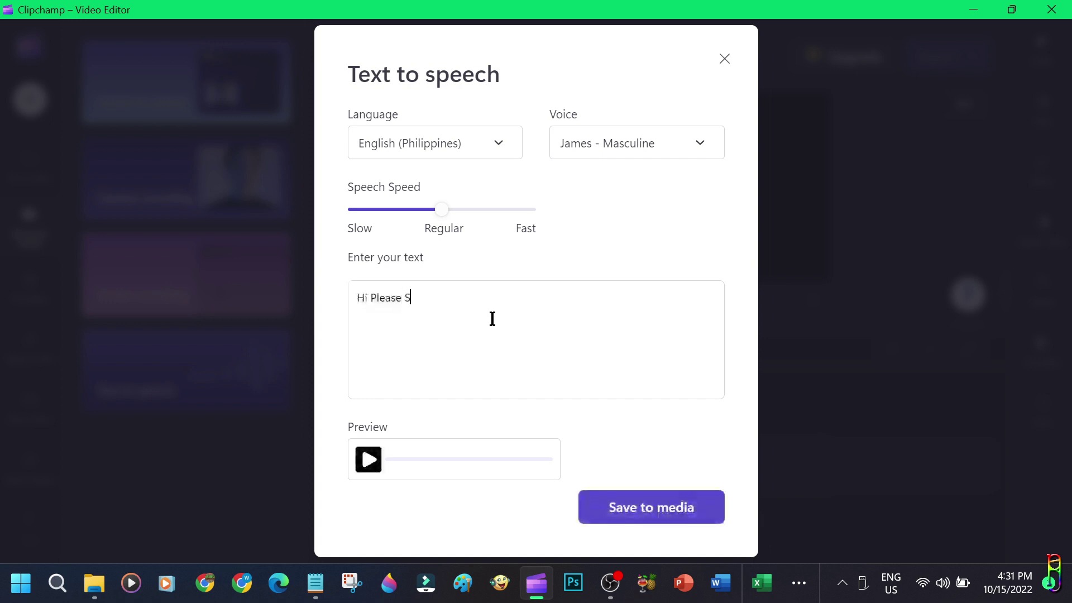
pyautogui.write('ubscribe to Ribby Trivia channel. Thanks!')
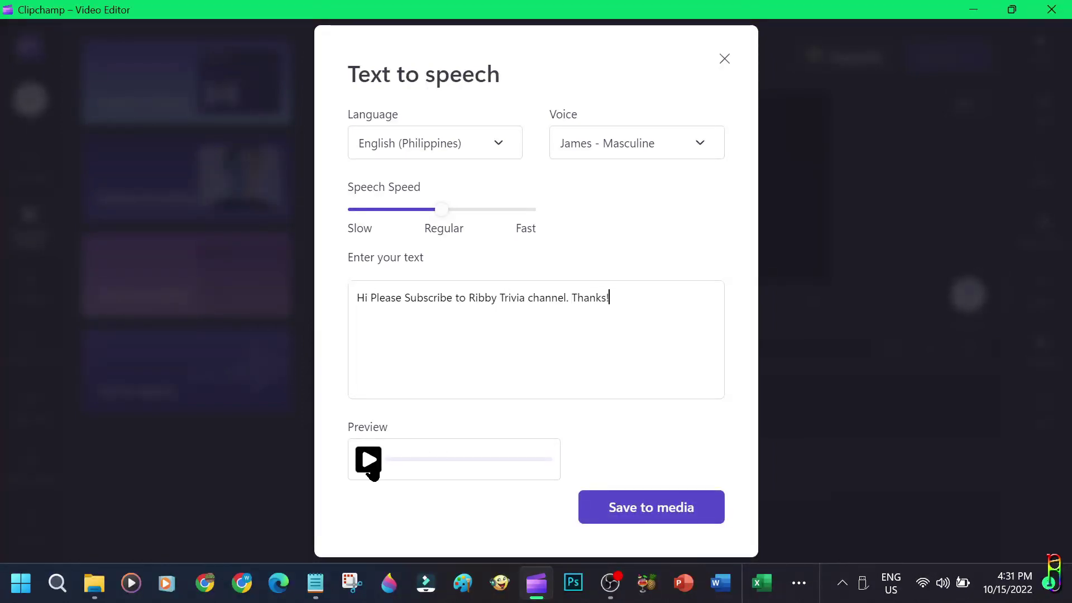
pyautogui.click(370, 470)
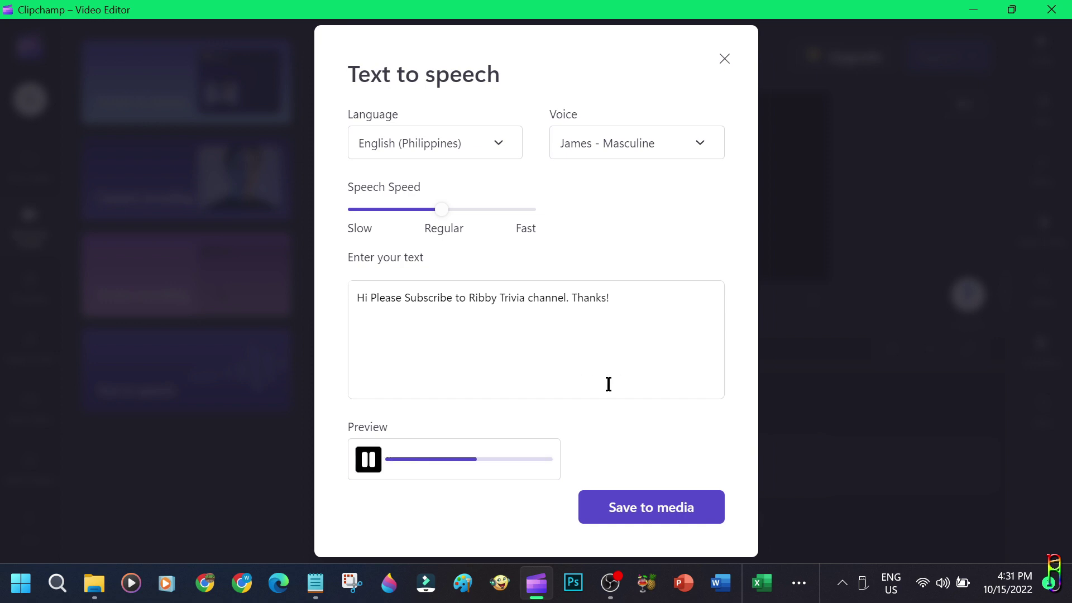
pyautogui.click(642, 510)
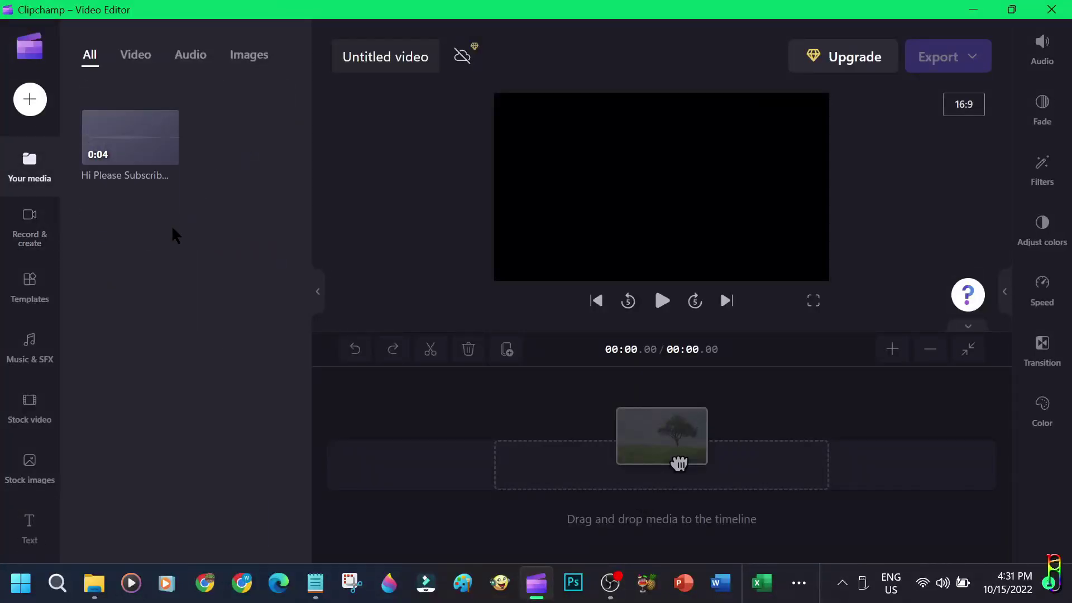
# Place the voiceover on the timeline's audio track, making a 4.60-second project, then preview export quality options.
pyautogui.moveTo(679, 463); pyautogui.dragTo(651, 459)
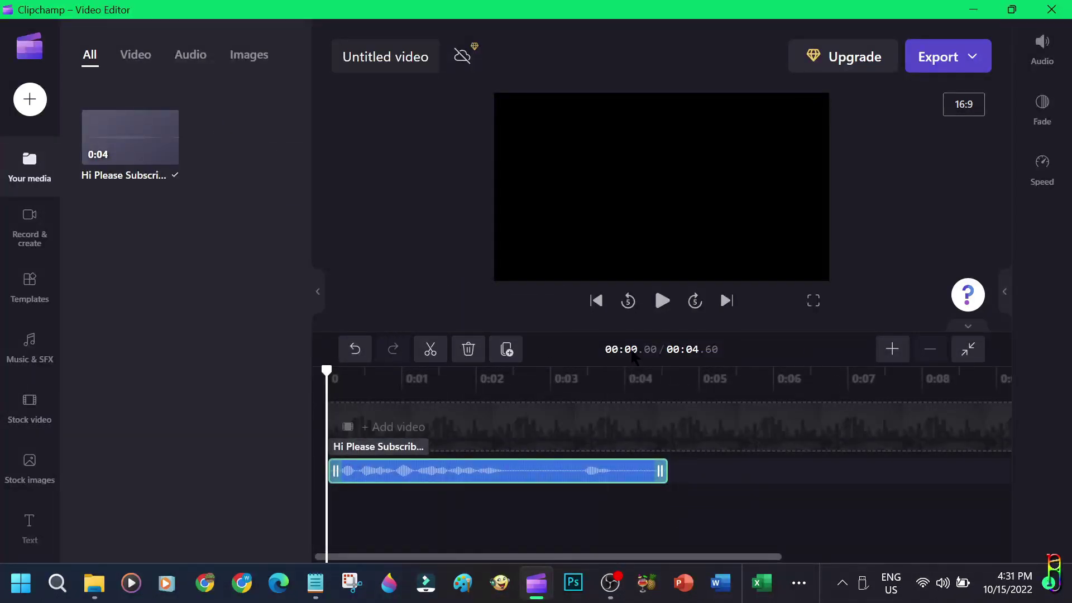
pyautogui.click(974, 55)
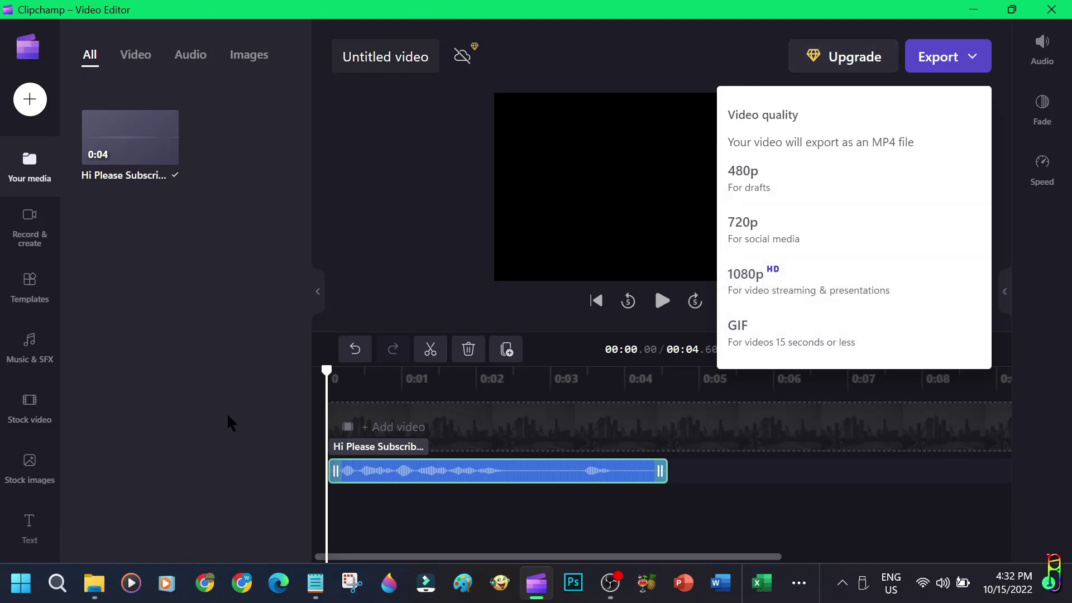
pyautogui.click(693, 324)
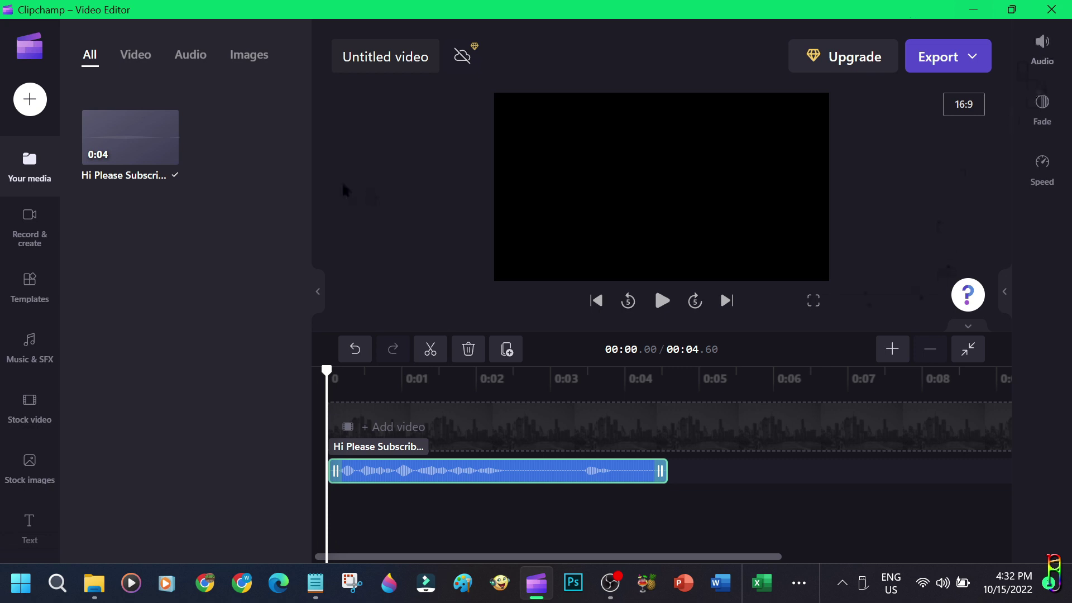